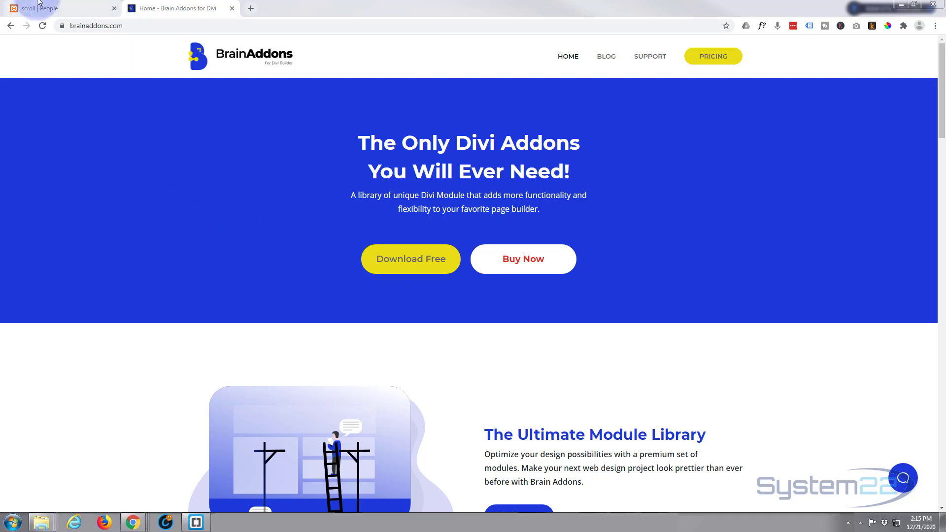
- Switch to the scroll page and preview the existing scroll image's behaviour
click(73, 8)
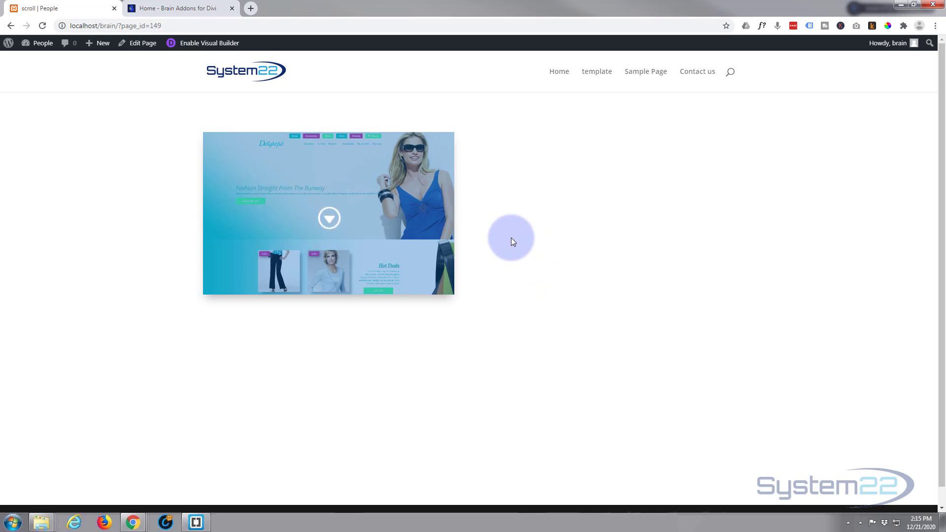
mouse_move(368, 218)
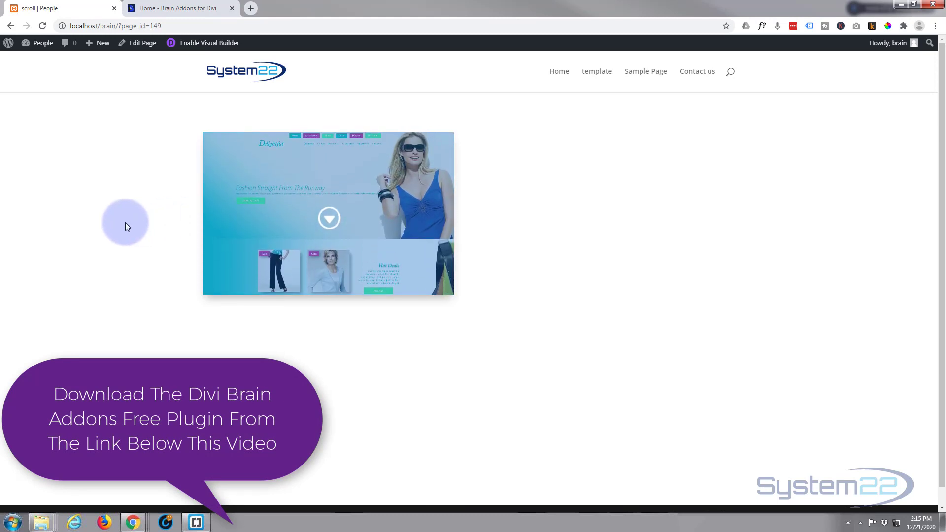
mouse_move(317, 217)
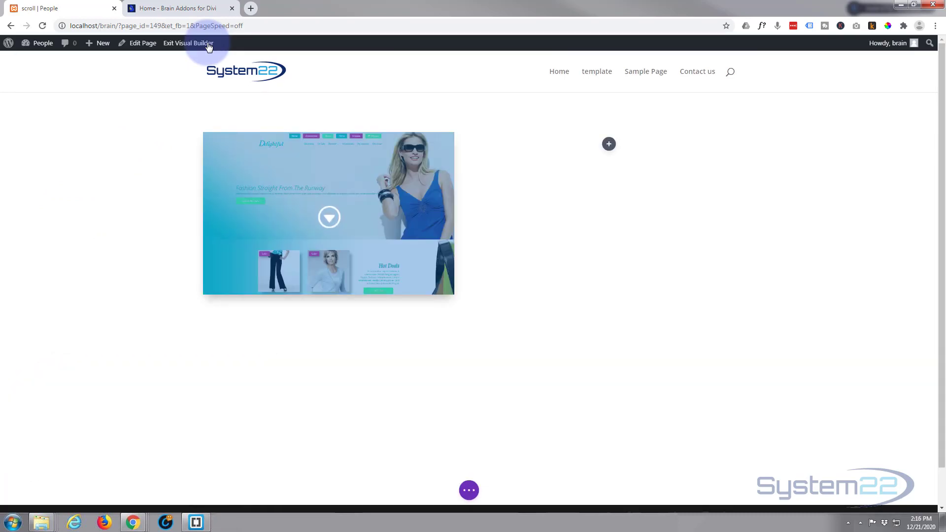
- With the Visual Builder enabled, insert a Brain Scroll Image module into the row's empty second column
click(609, 146)
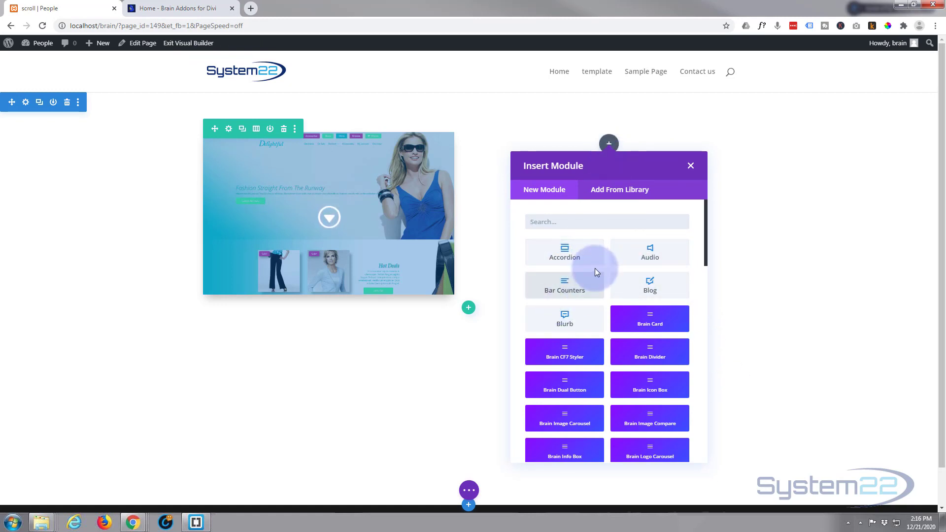
scroll(571, 340, down, 10)
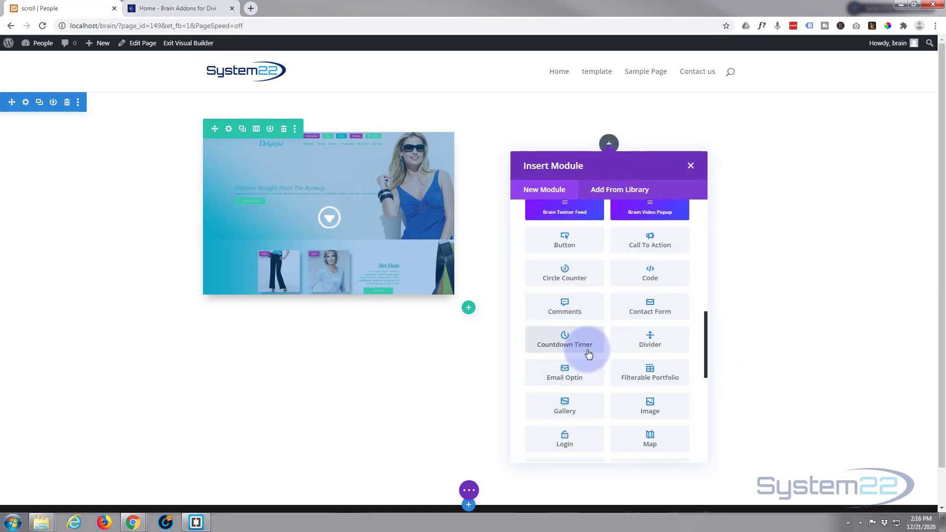
scroll(589, 358, down, 7)
scroll(591, 415, up, 5)
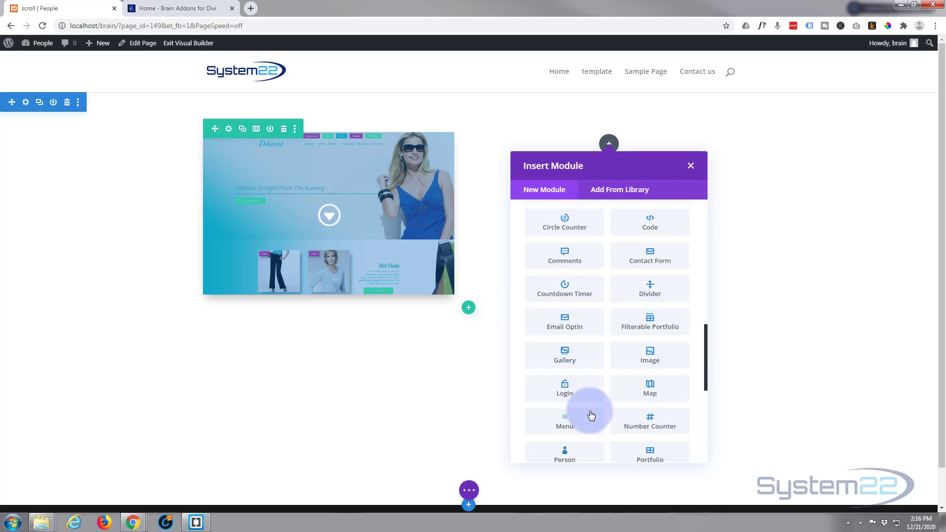
scroll(592, 415, up, 5)
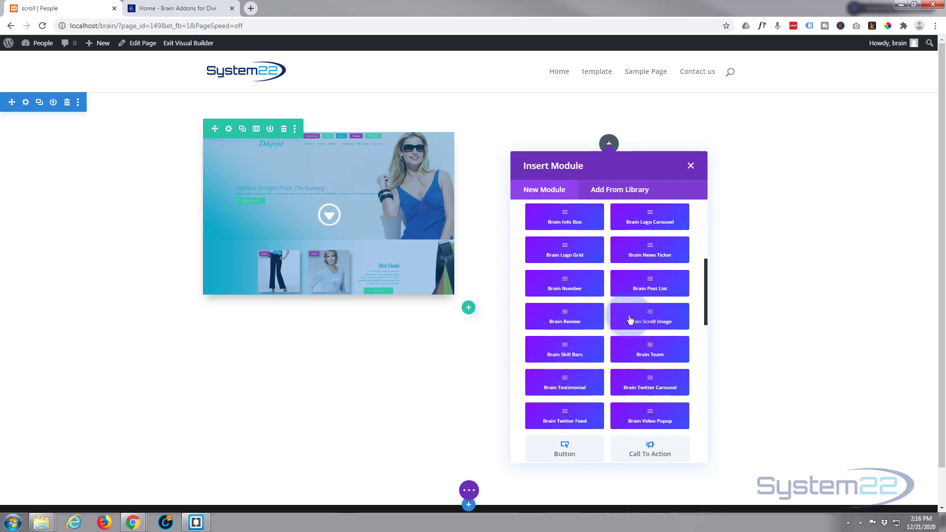
click(653, 321)
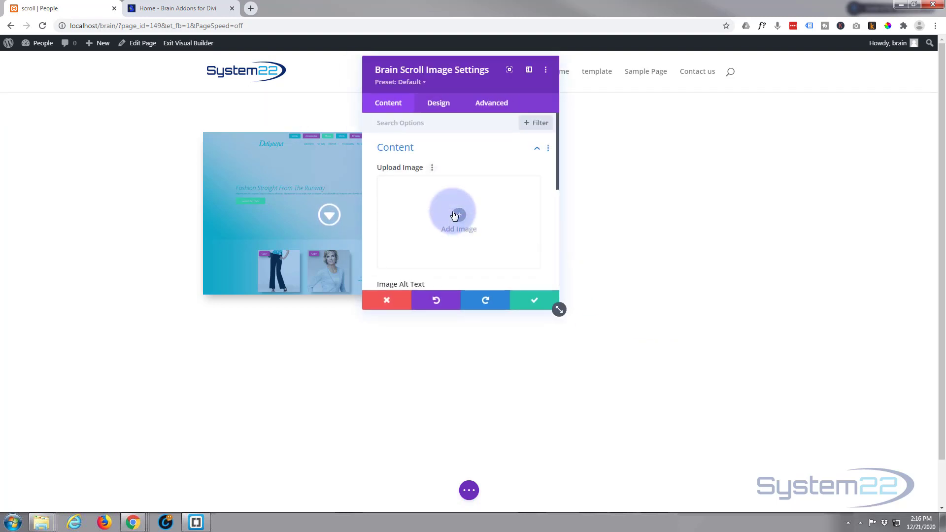
- Use the tall screencapture-system22-net-delightful website screenshot from the media library as the module's image
click(454, 216)
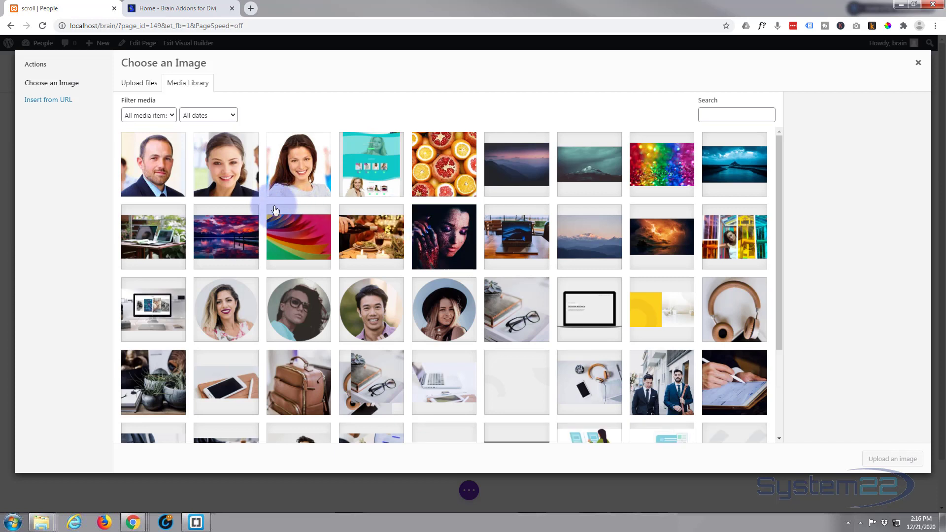
click(350, 163)
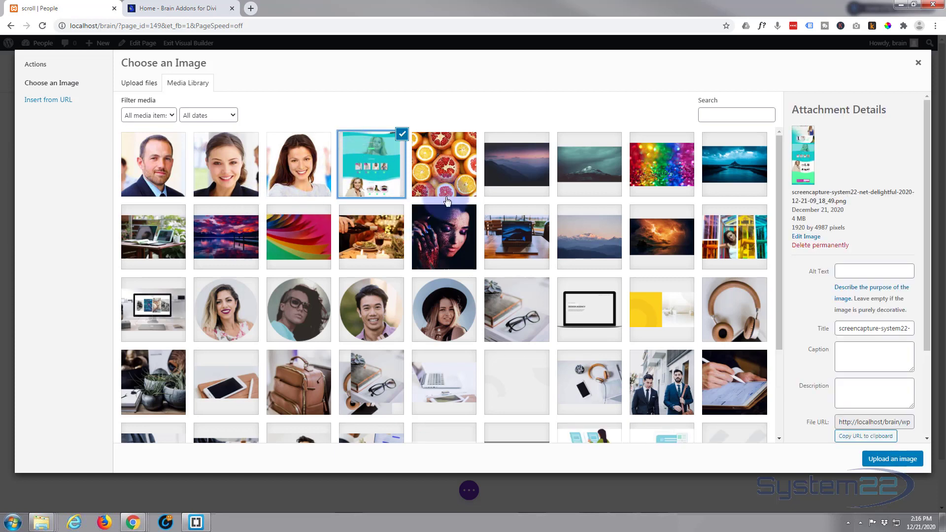
click(886, 463)
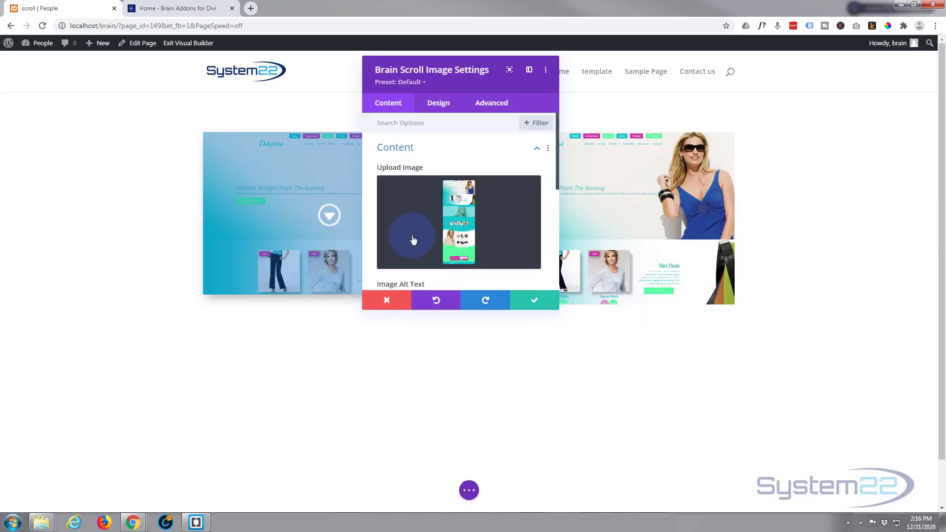
- Set the scroll image's alt text to "site image"
drag(463, 67, 355, 85)
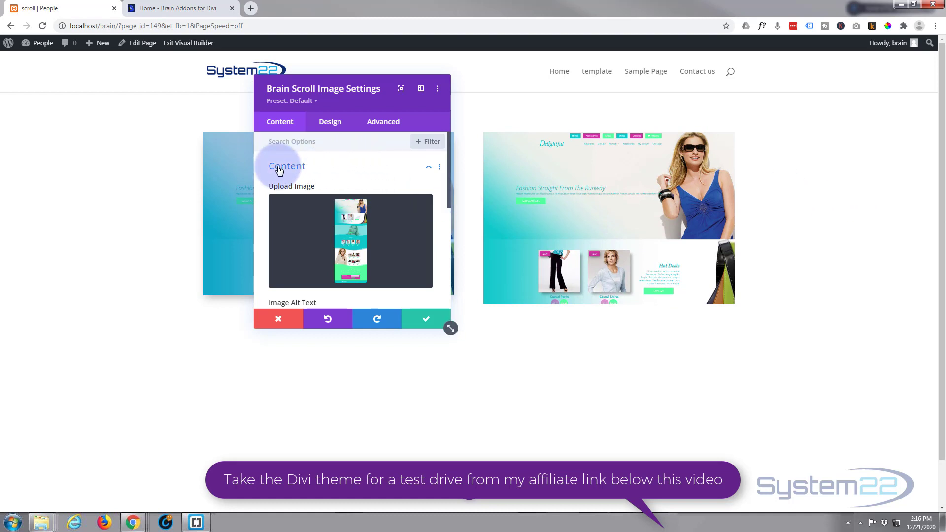
scroll(262, 169, down, 3)
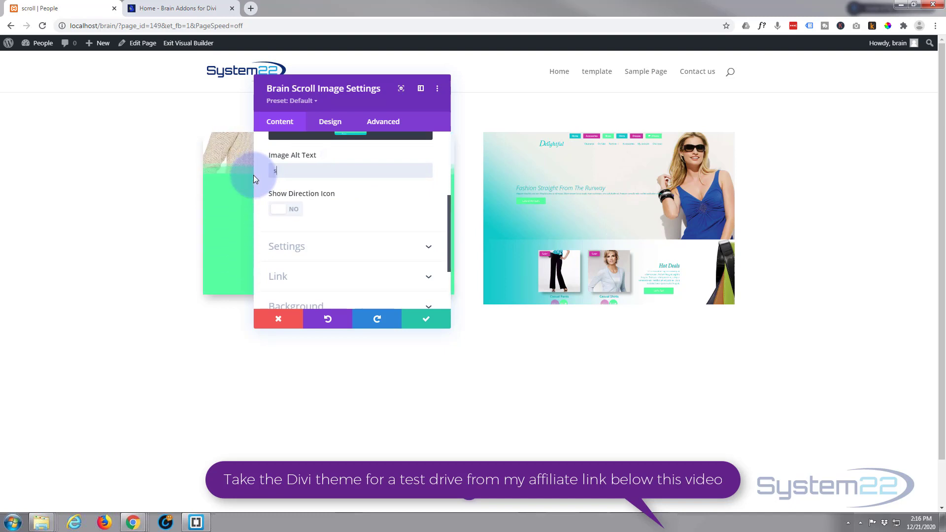
text(site imagwe)
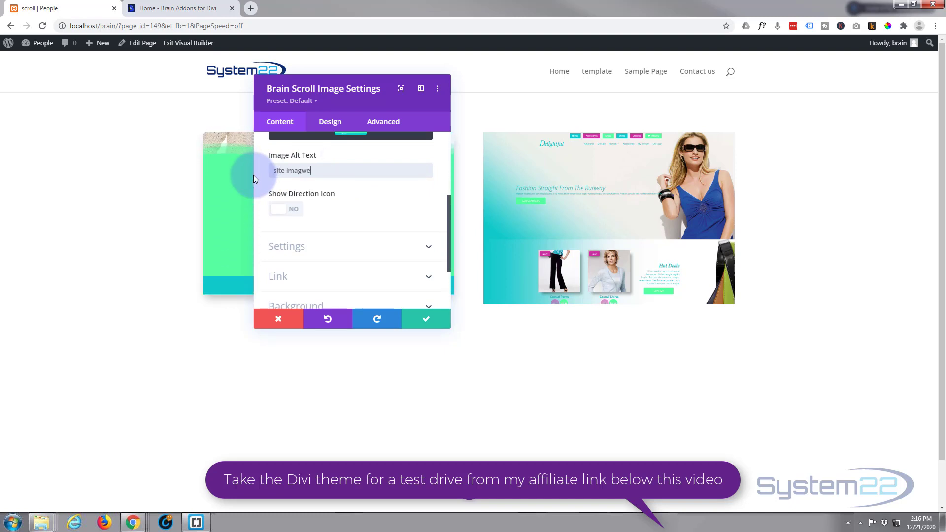
key(BackSpace)
key(BackSpace)
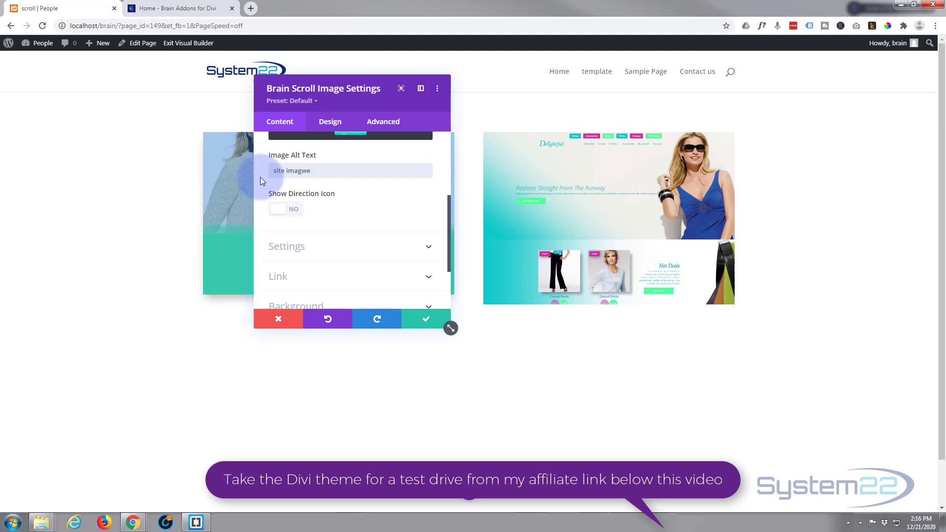
text(e)
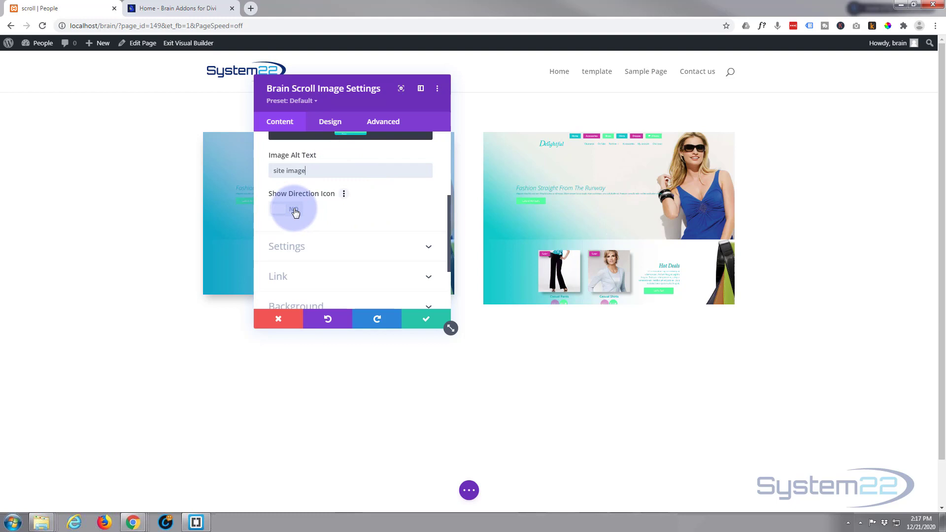
- Show a direction icon on the new scroll image using the circled double down-chevron, and enable the icon animation
drag(362, 92, 431, 250)
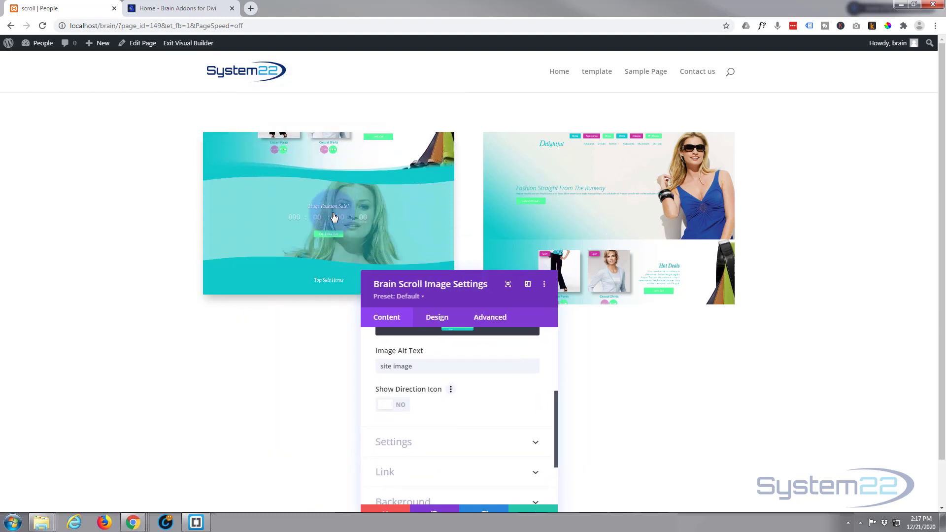
drag(482, 302, 357, 253)
click(327, 322)
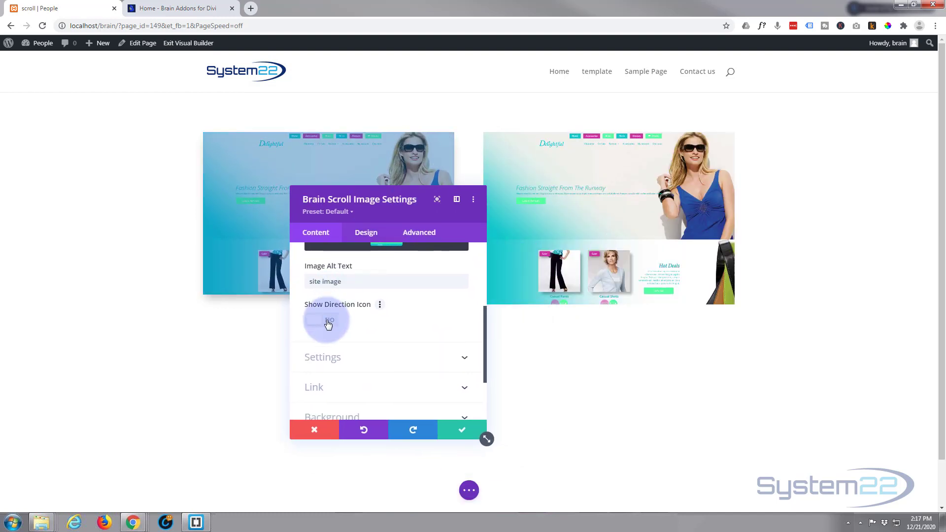
scroll(406, 334, down, 1)
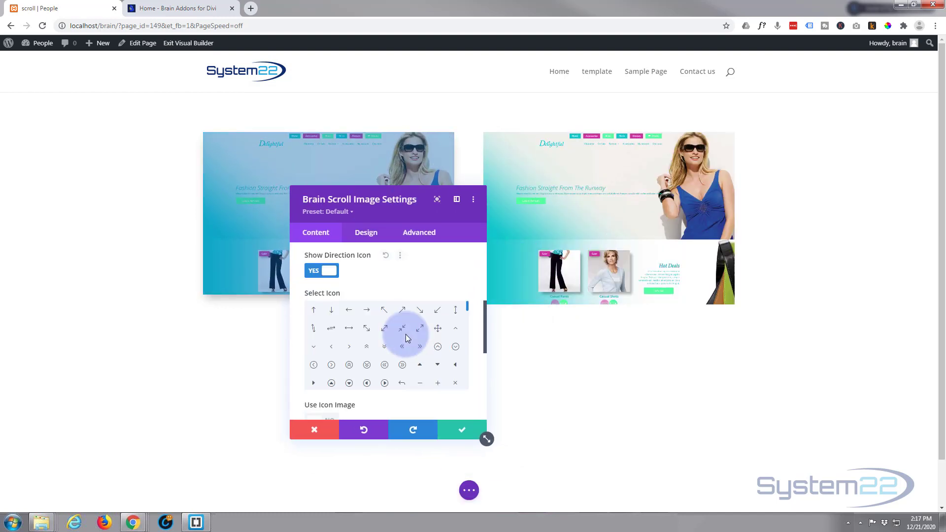
click(349, 384)
drag(395, 219, 397, 184)
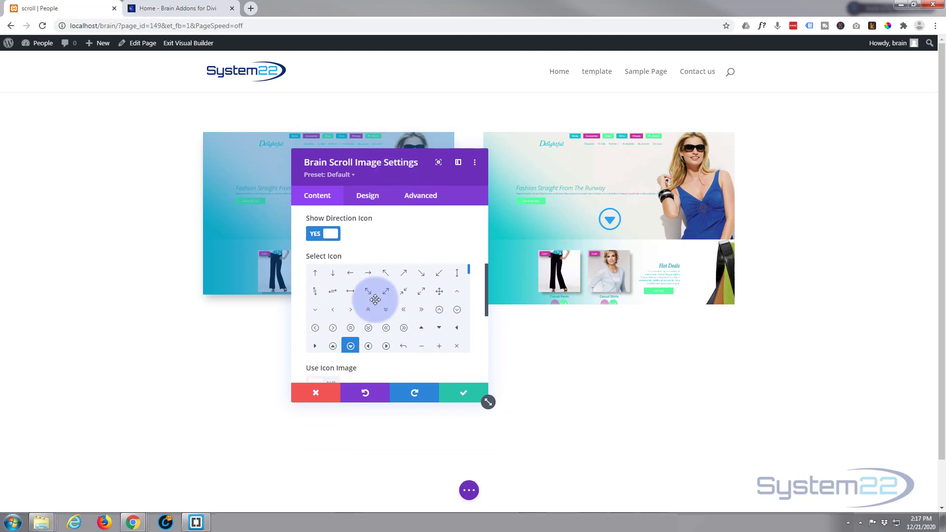
click(369, 329)
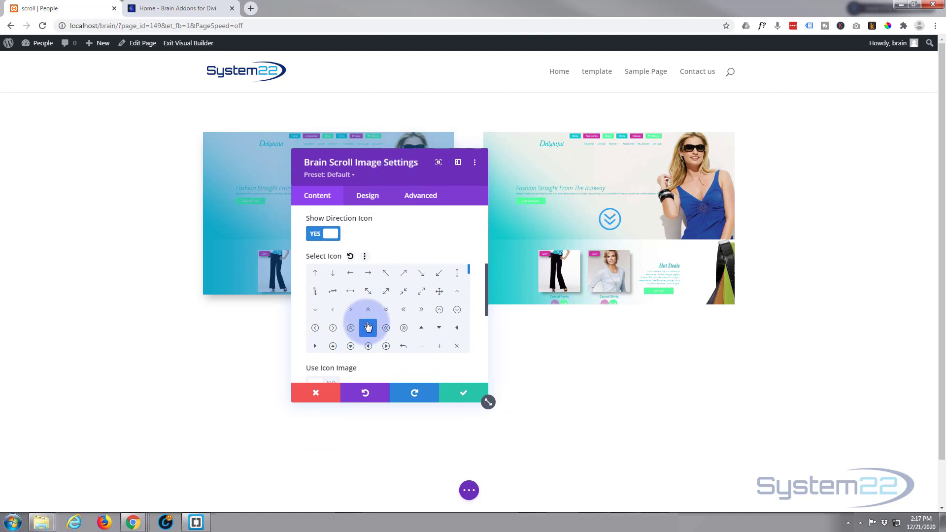
scroll(301, 318, down, 3)
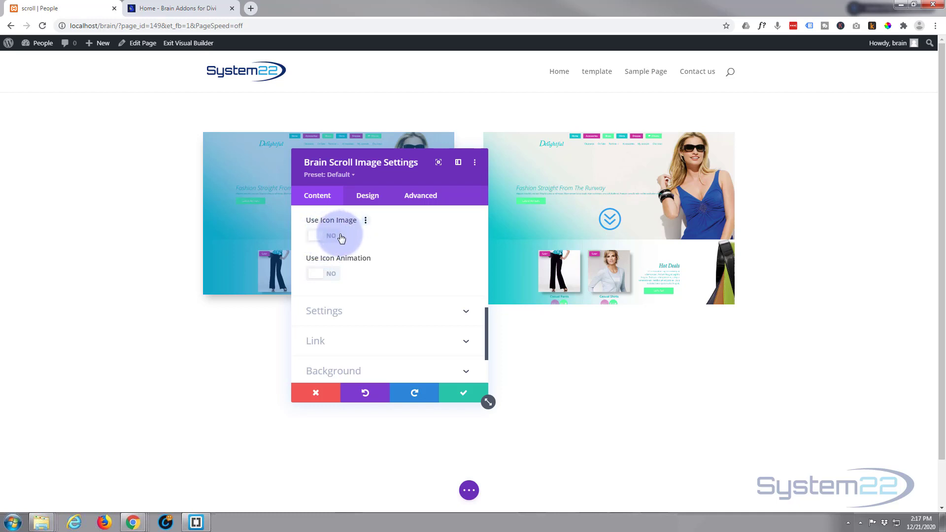
click(332, 275)
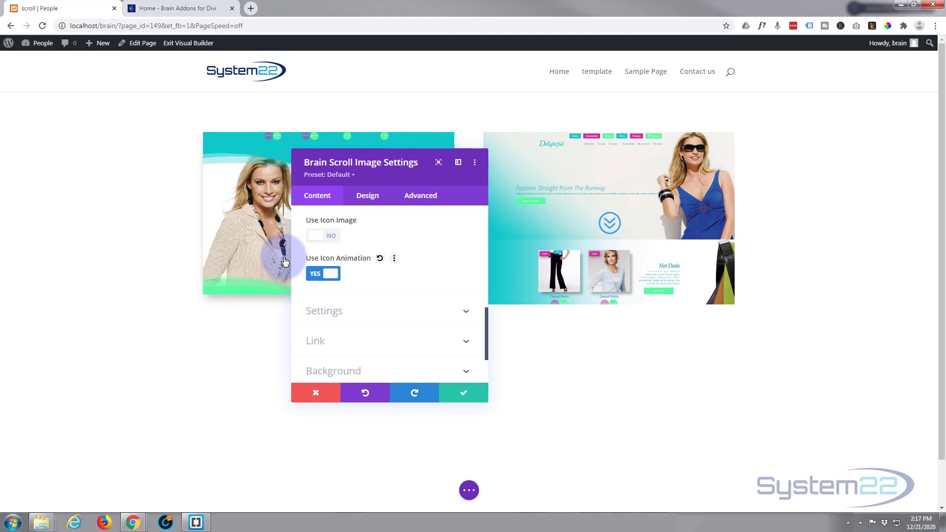
- Set the module's scroll type to On Mouse Hover and preview the scrolling on the new image
click(380, 312)
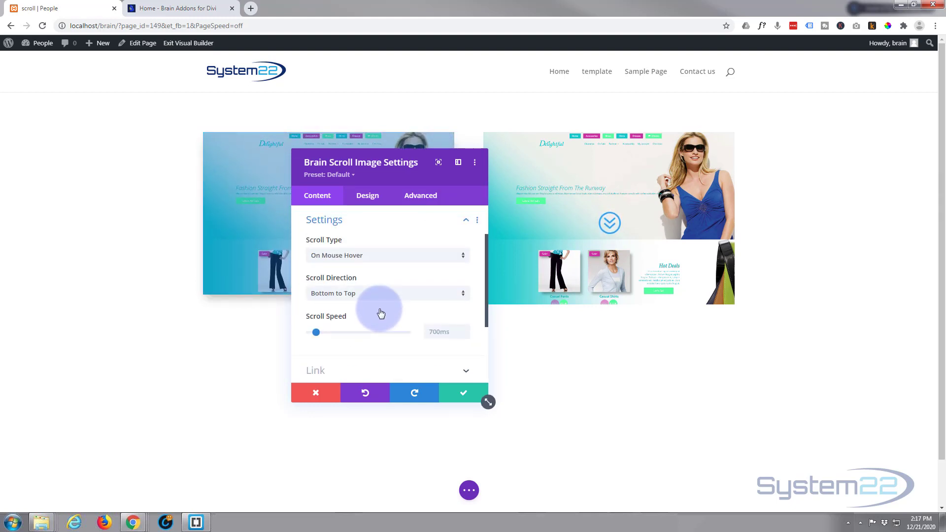
click(377, 257)
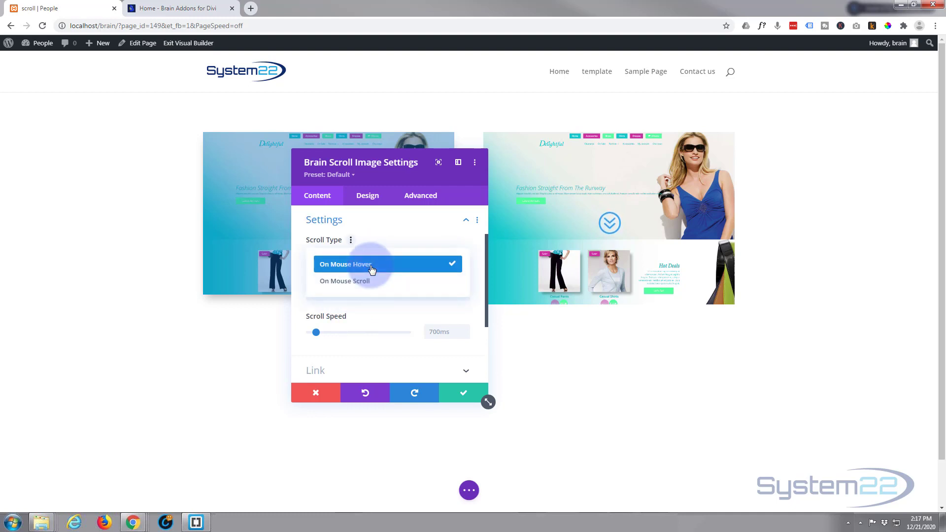
click(371, 269)
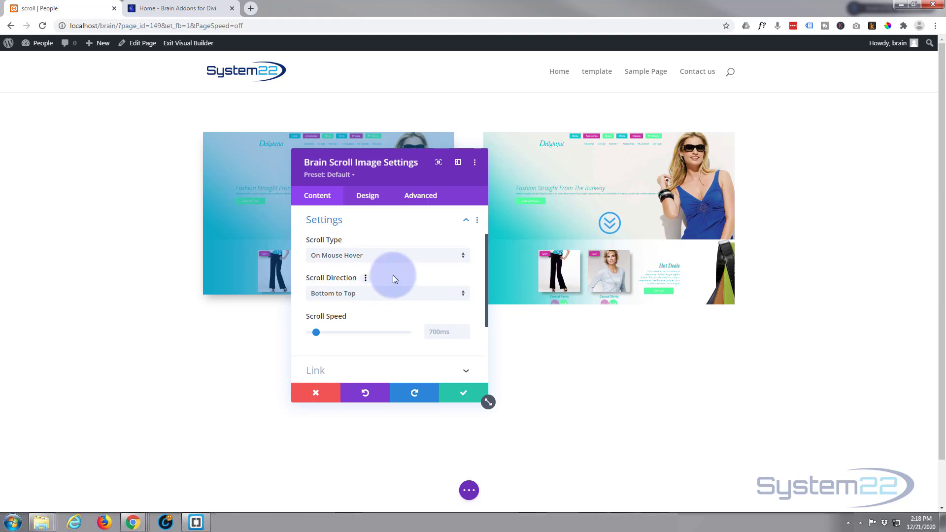
mouse_move(554, 206)
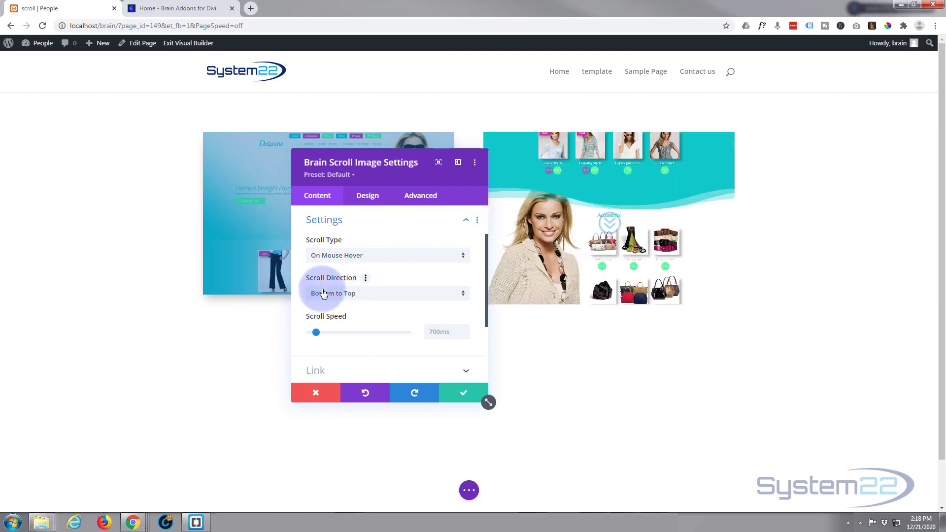
- Try the Top to Bottom scroll direction on the new image and switch it back to Bottom to Top
click(370, 294)
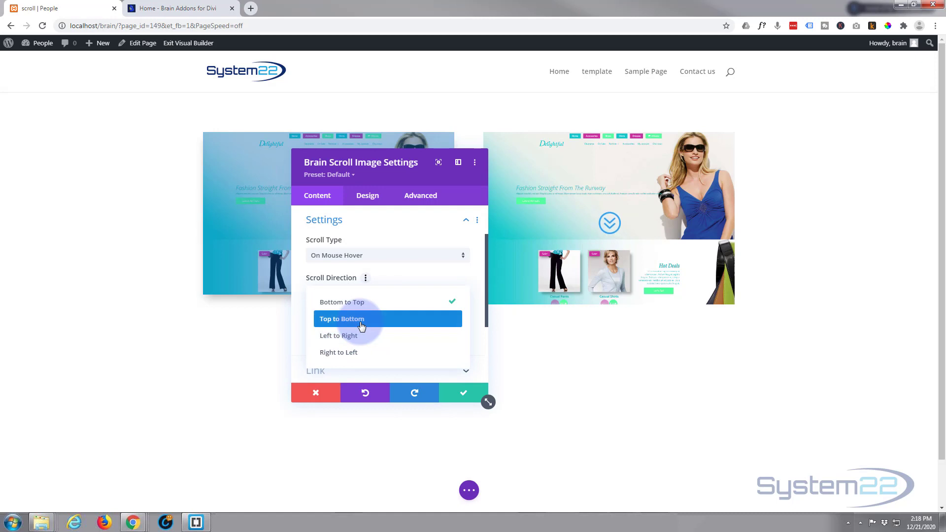
click(361, 320)
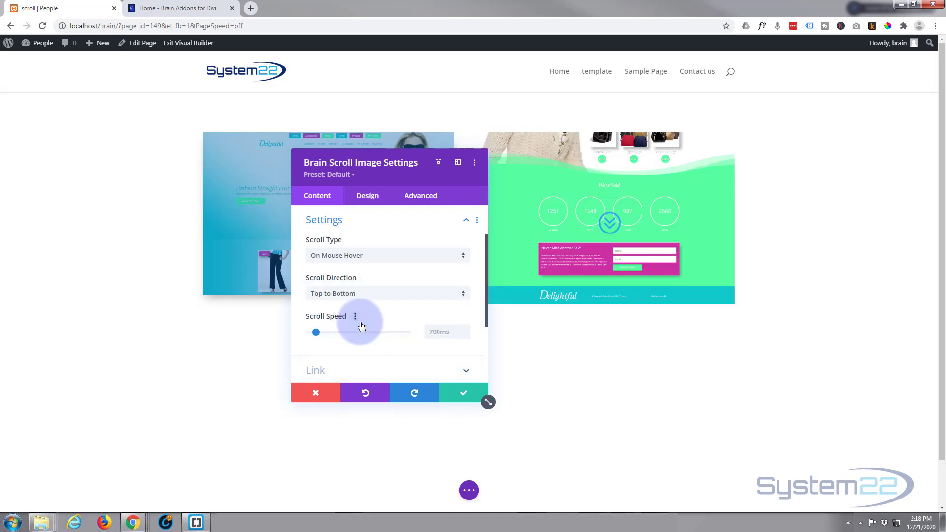
mouse_move(556, 266)
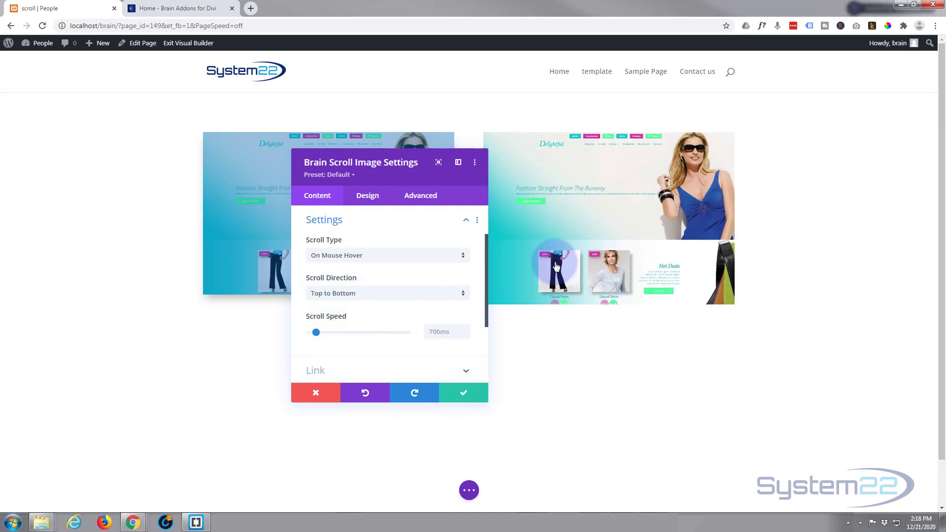
click(380, 295)
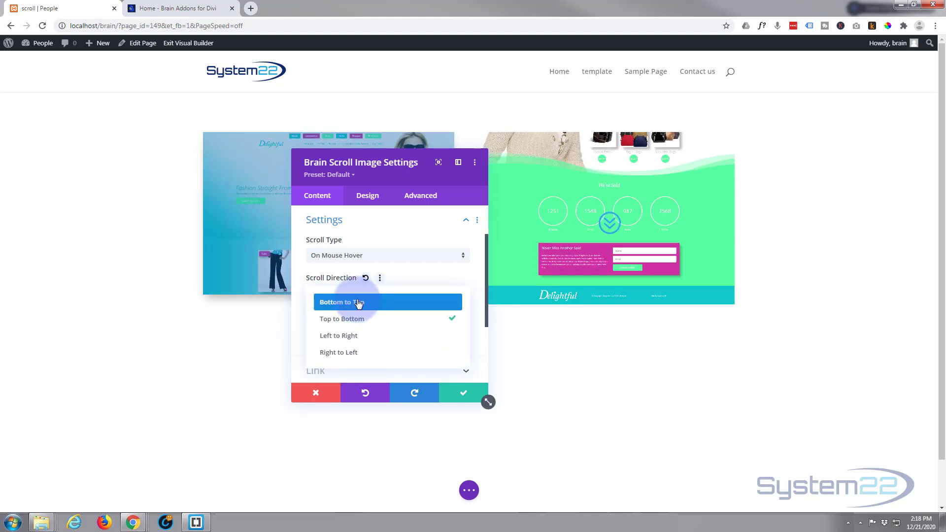
click(358, 302)
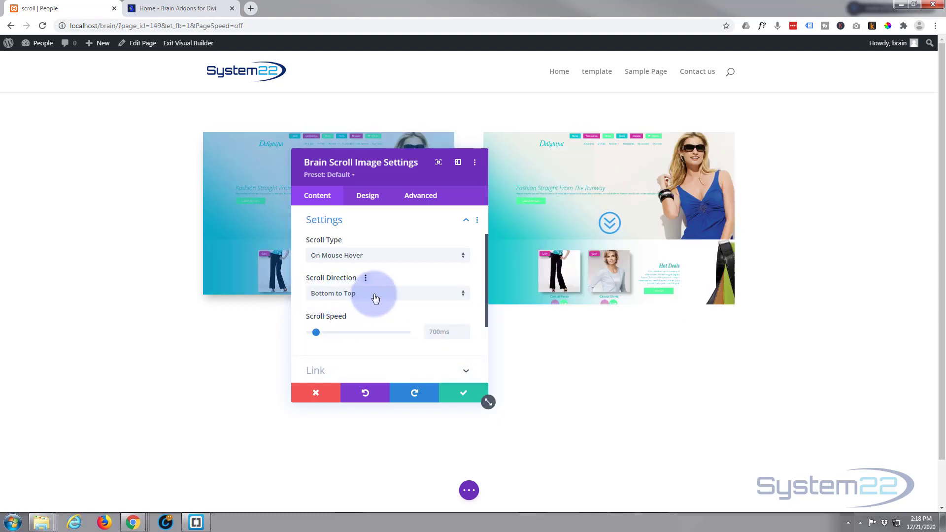
mouse_move(583, 250)
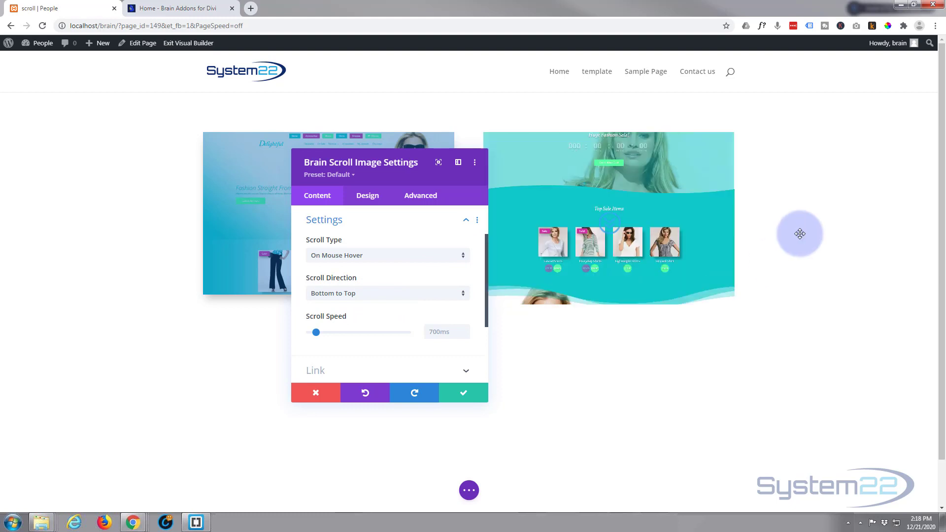
- Preview the new image's scrolling and set its scroll speed to 3000ms
mouse_move(645, 267)
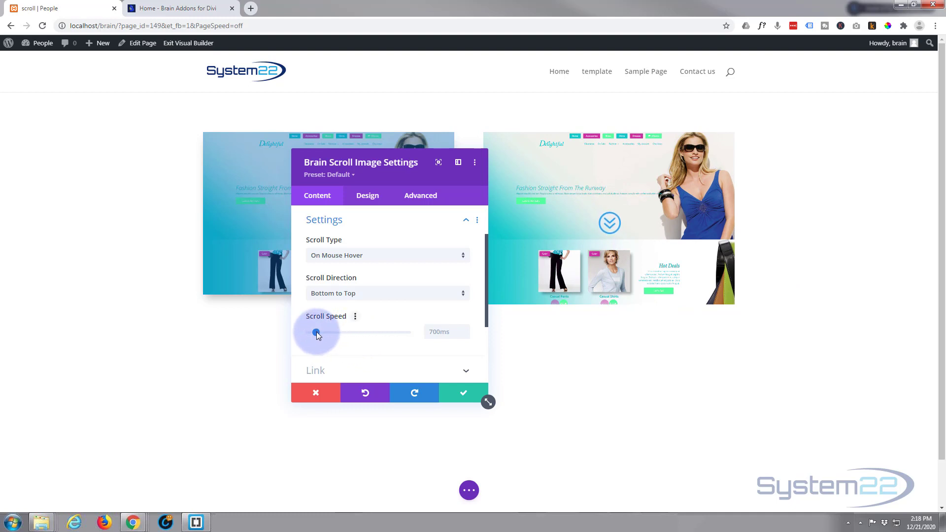
drag(317, 332, 333, 332)
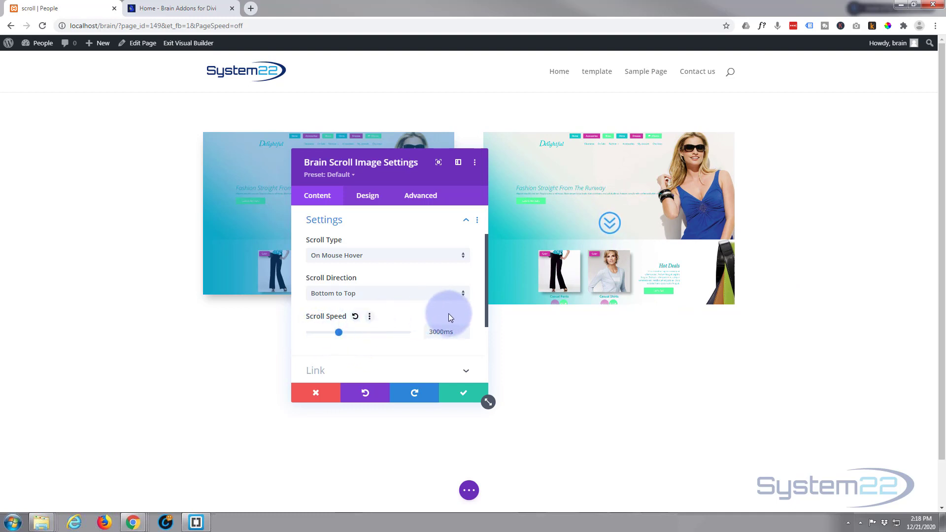
- Preview the image's scrolling at the slower speed and review the module's link URL and link target options
mouse_move(602, 180)
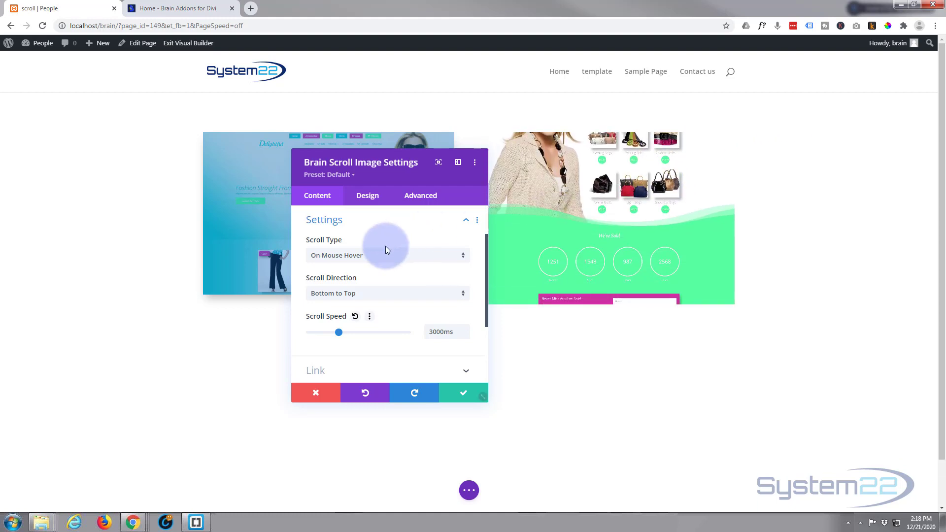
scroll(340, 300, down, 1)
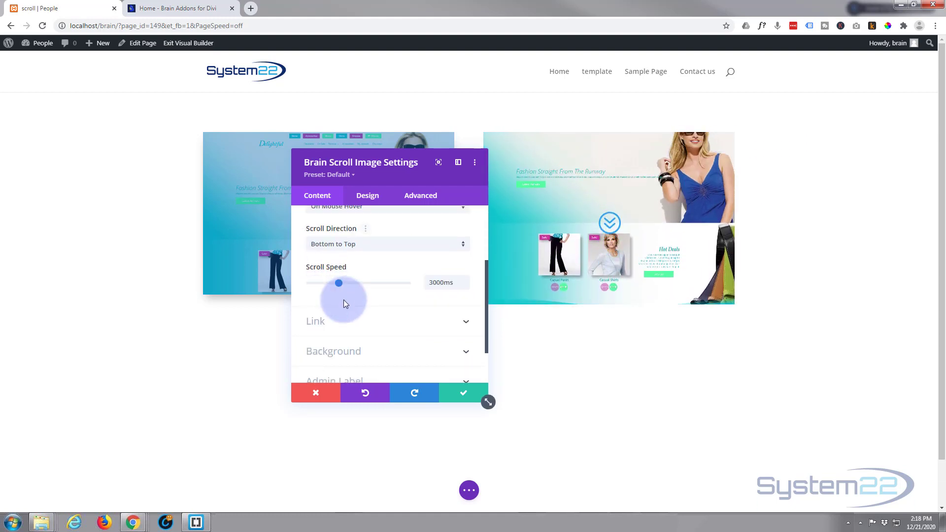
scroll(344, 299, down, 1)
click(377, 280)
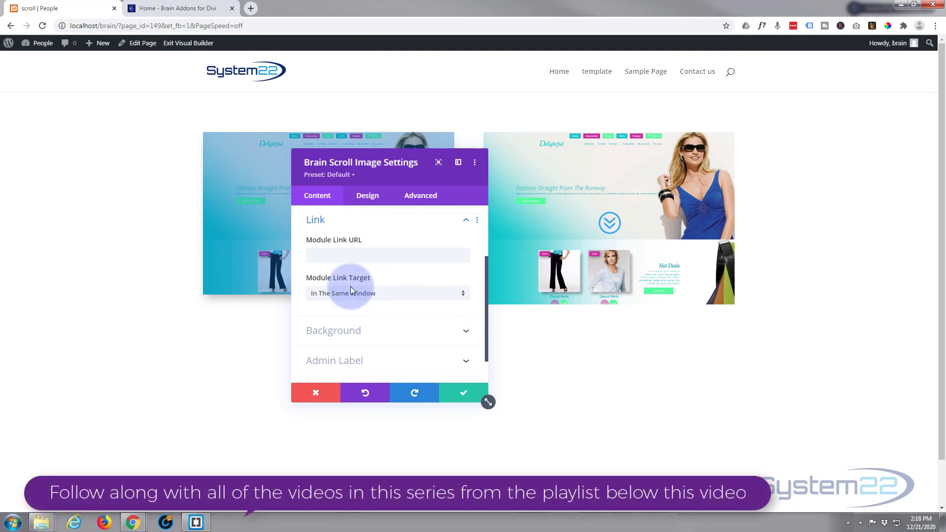
click(329, 256)
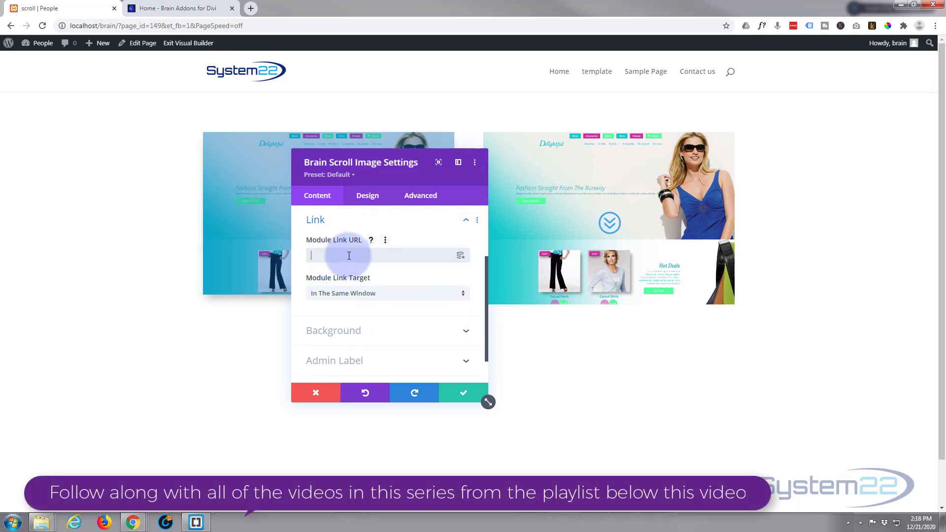
click(394, 298)
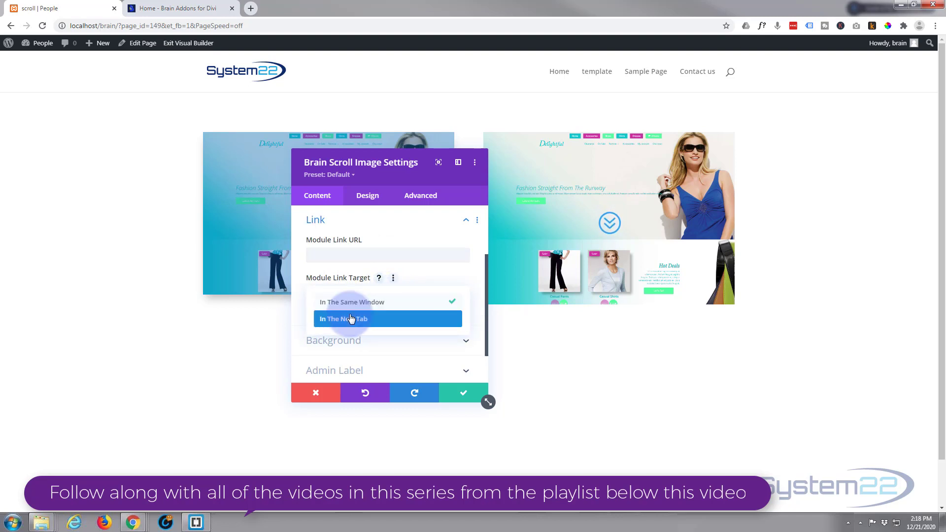
click(299, 279)
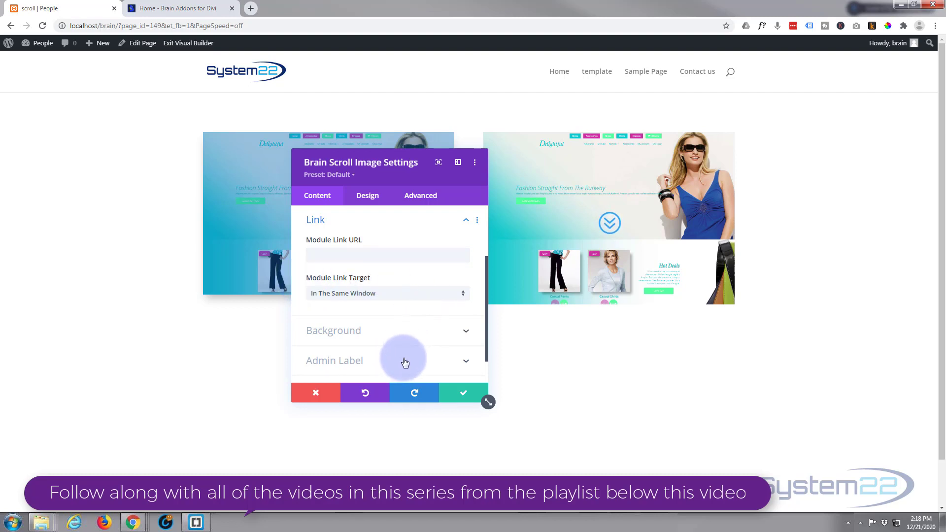
scroll(395, 351, down, 1)
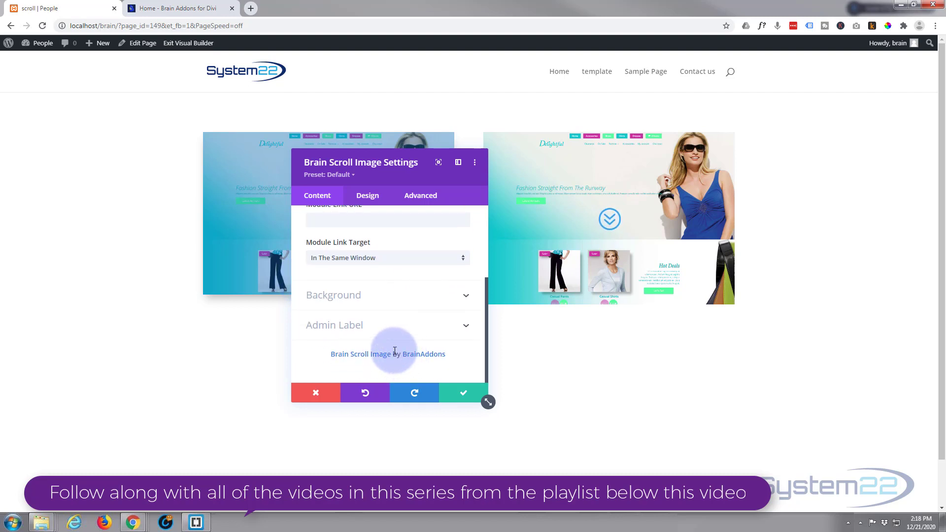
- Try image heights of 179px and 421px on the scroll image, and restore the default height
click(370, 201)
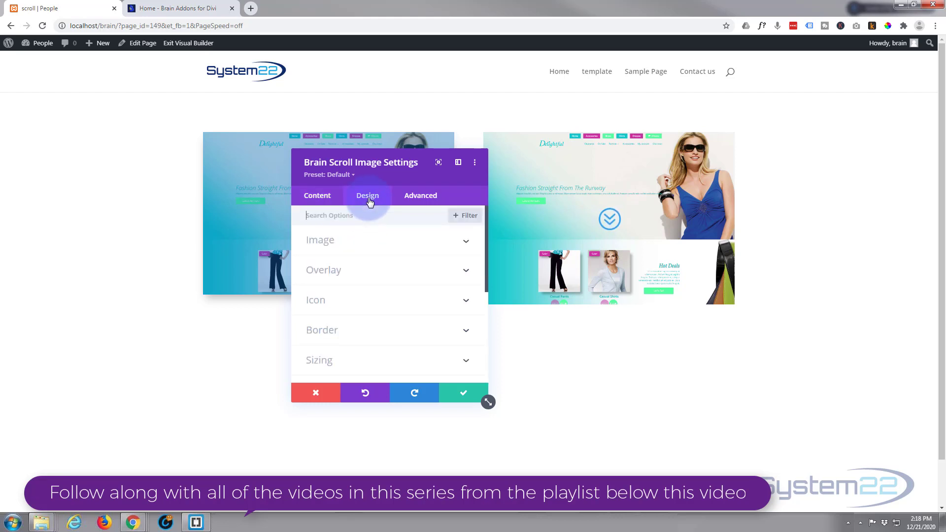
click(365, 242)
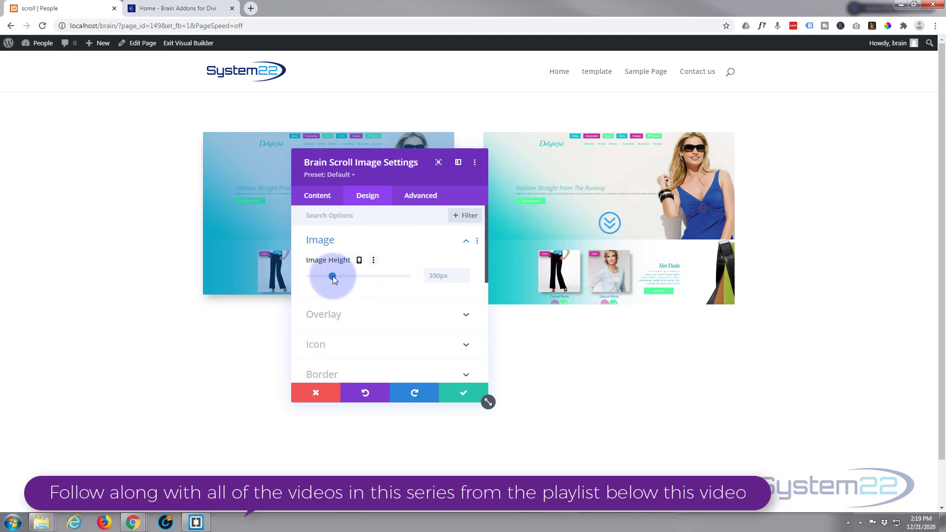
drag(332, 276, 322, 276)
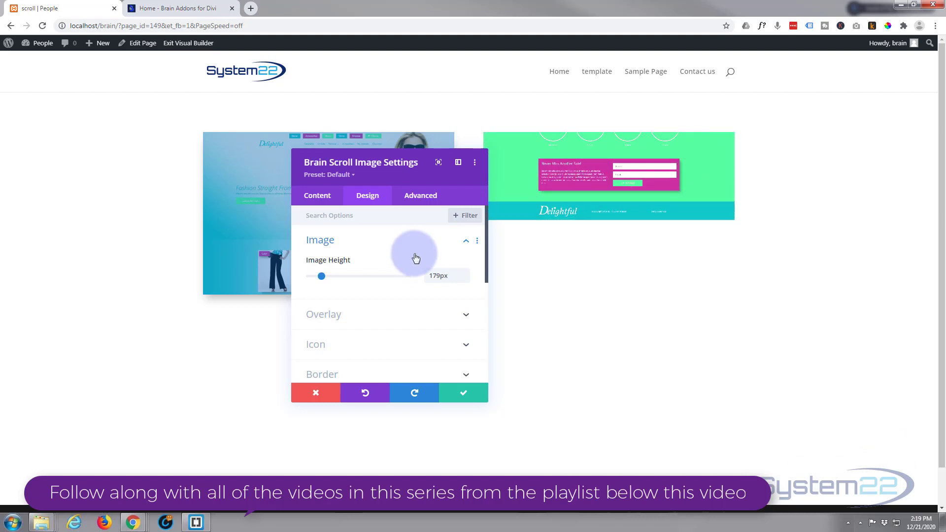
drag(320, 276, 337, 276)
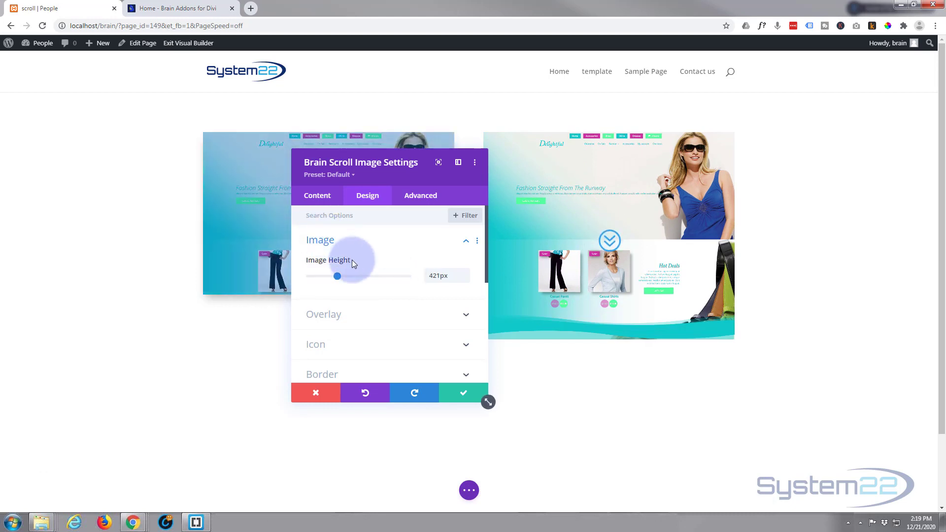
double_click(441, 275)
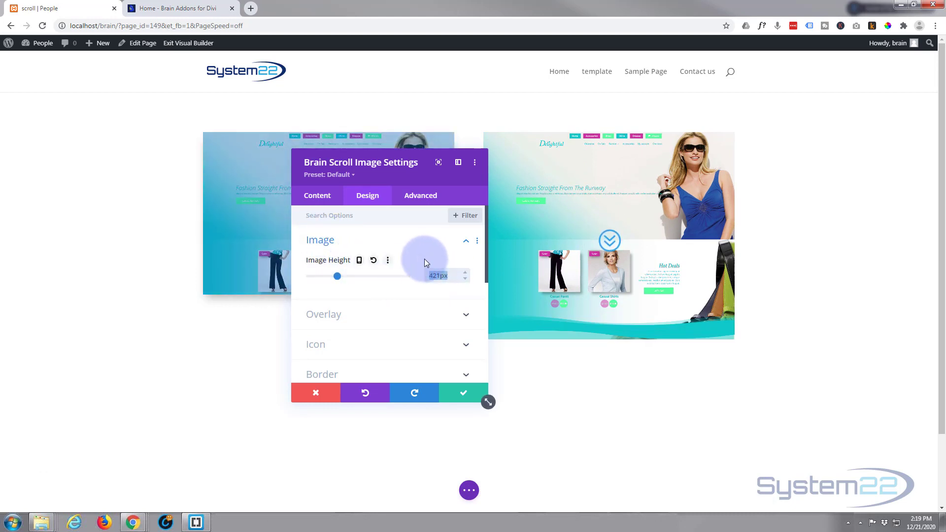
key(BackSpace)
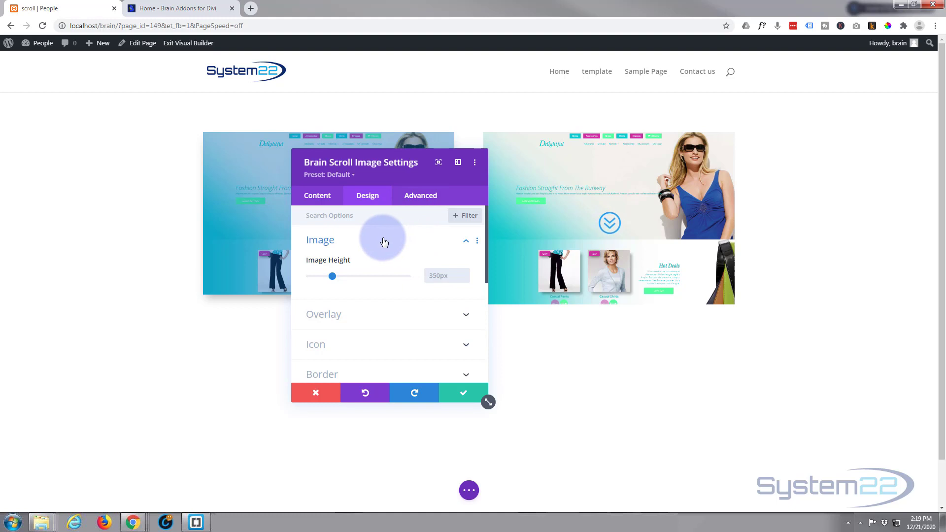
- Enable the image overlay on the scroll image and add a gradient as the overlay background
click(363, 316)
click(335, 257)
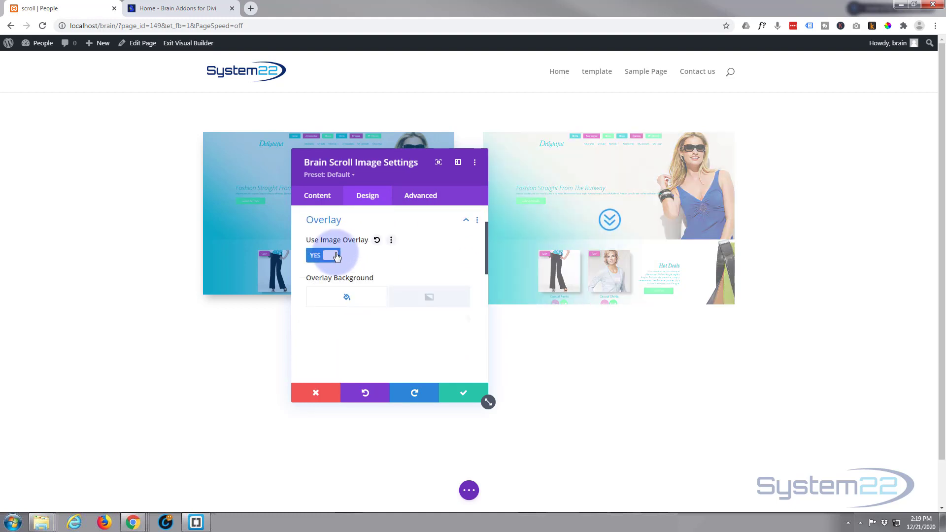
click(426, 290)
scroll(400, 271, down, 2)
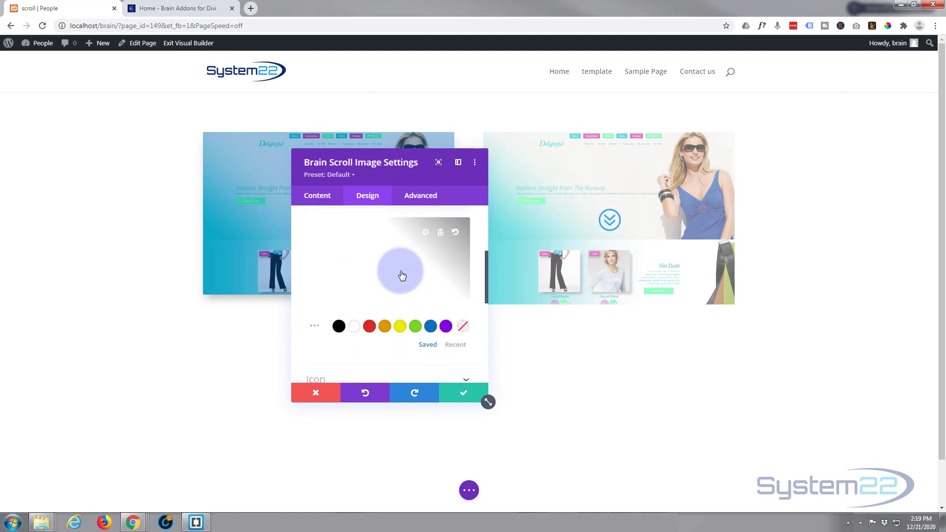
scroll(402, 275, up, 1)
click(422, 251)
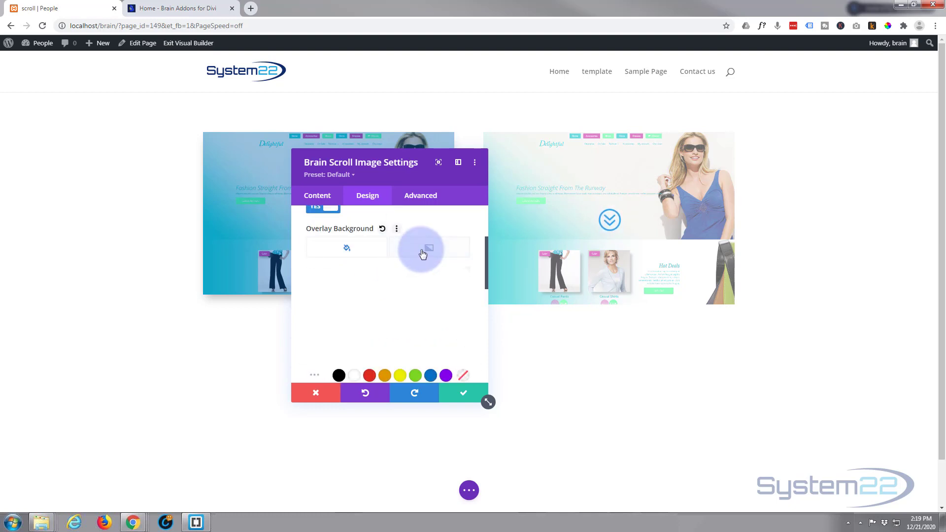
scroll(409, 255, down, 1)
click(388, 257)
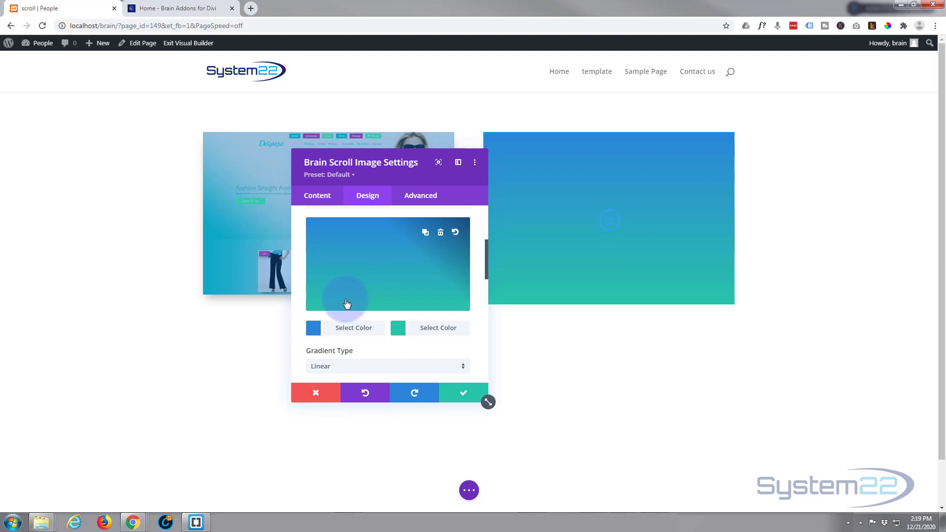
- Make the overlay gradient's first, blue colour semi-transparent at rgba(43,135,218,0.47)
scroll(347, 304, down, 1)
click(348, 279)
scroll(392, 268, up, 2)
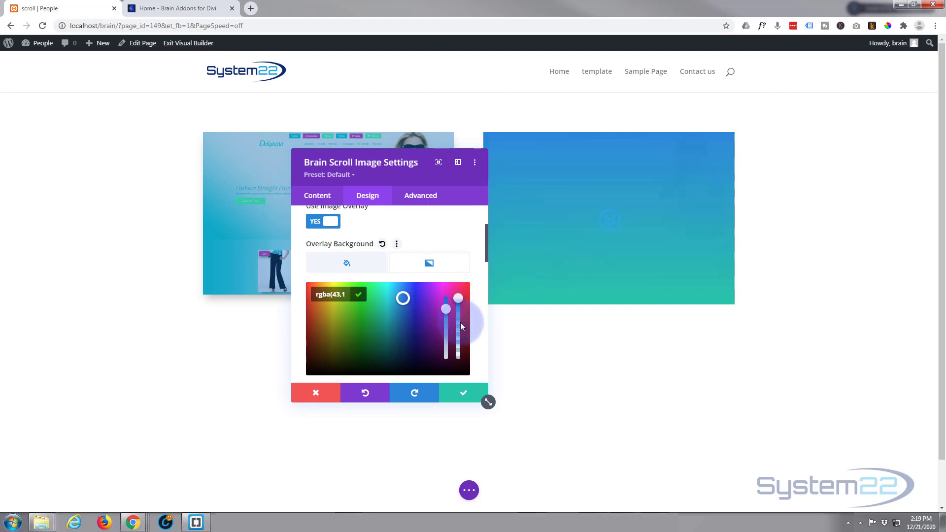
drag(461, 322, 460, 336)
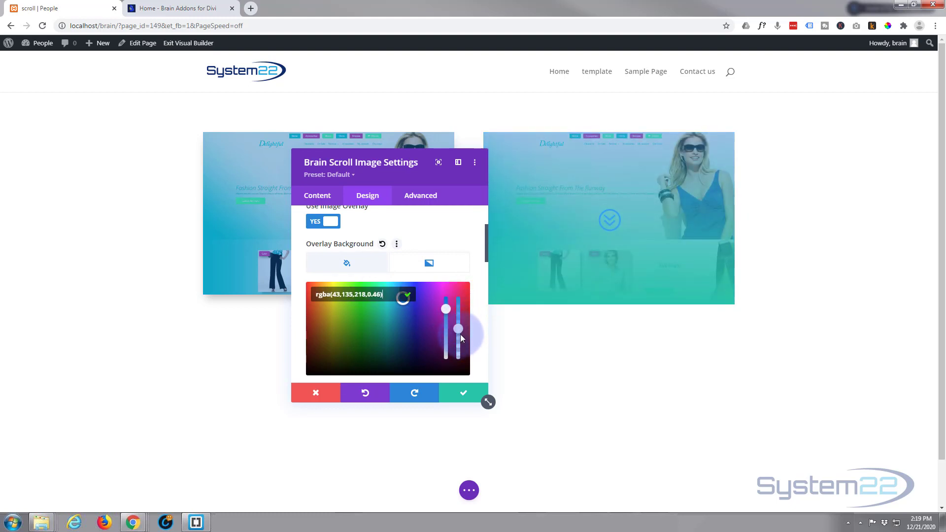
- Make the overlay gradient's second, green colour partly transparent at rgba(41,196,169,0.82) and preview the scrolling image
scroll(397, 331, down, 3)
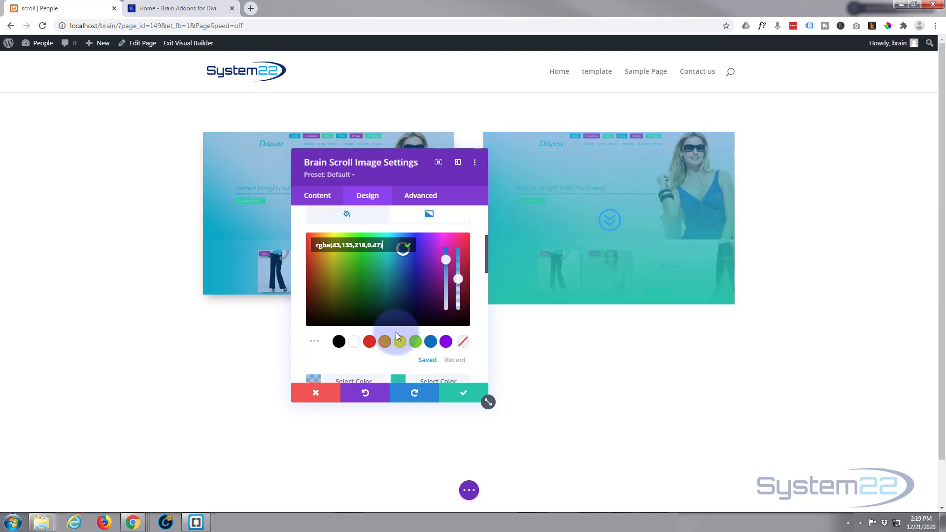
click(426, 291)
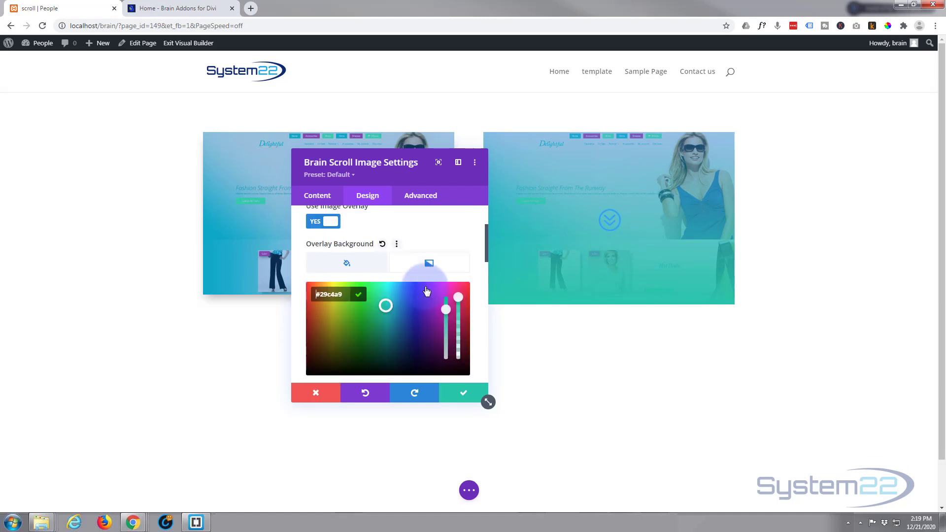
click(462, 333)
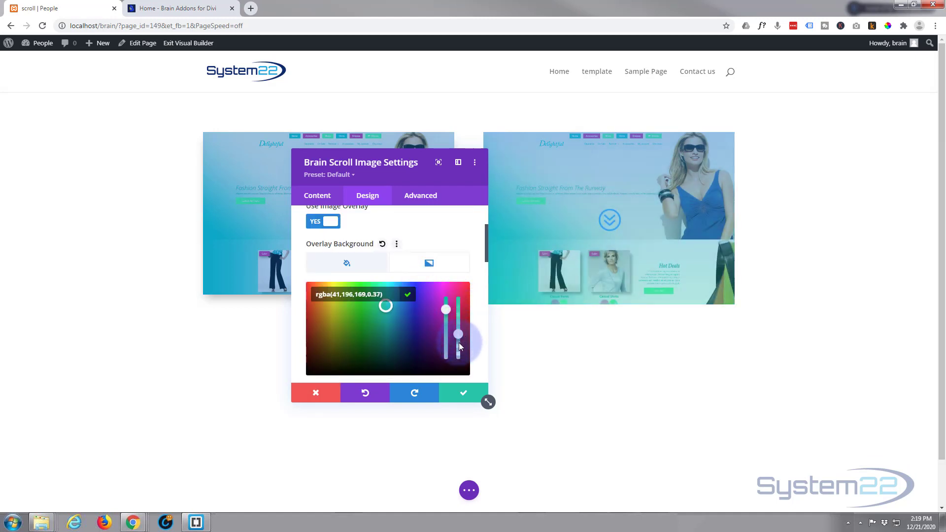
drag(460, 343, 462, 314)
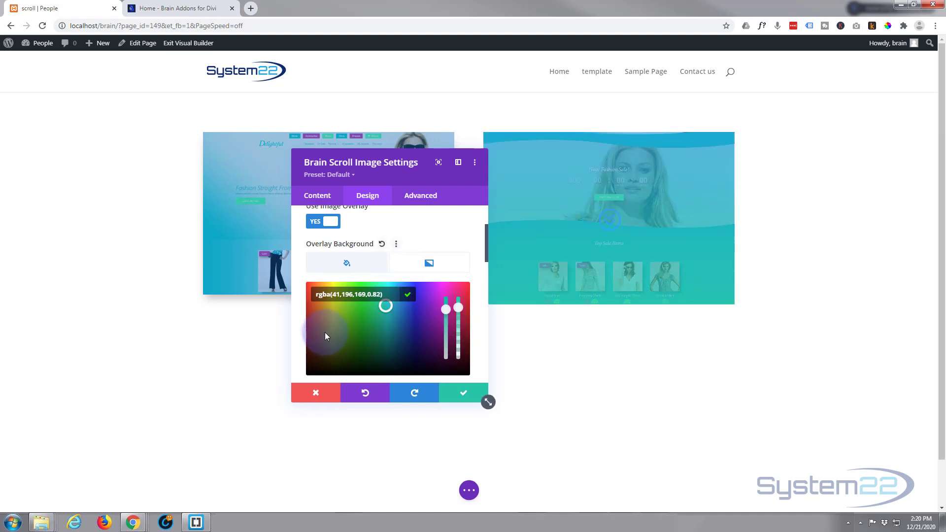
- Set the overlay gradient's direction to 308deg
scroll(300, 329, down, 2)
scroll(300, 329, down, 3)
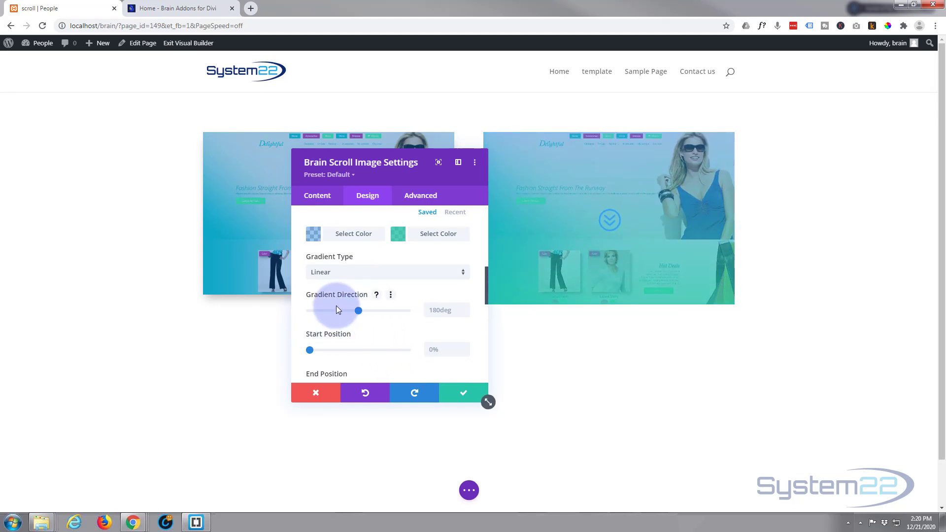
drag(359, 311, 394, 311)
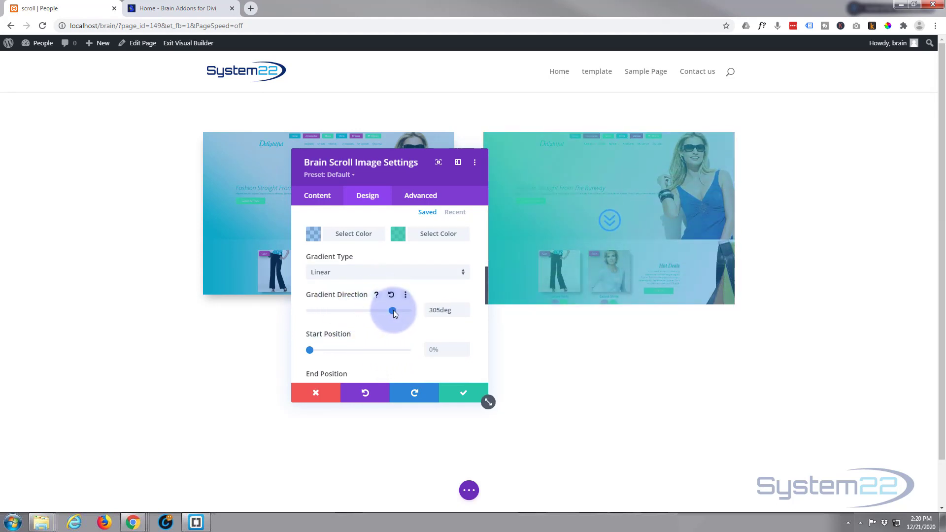
- Adjust the overlay gradient to a start position of 27% and an end position of about 86%
scroll(330, 343, down, 1)
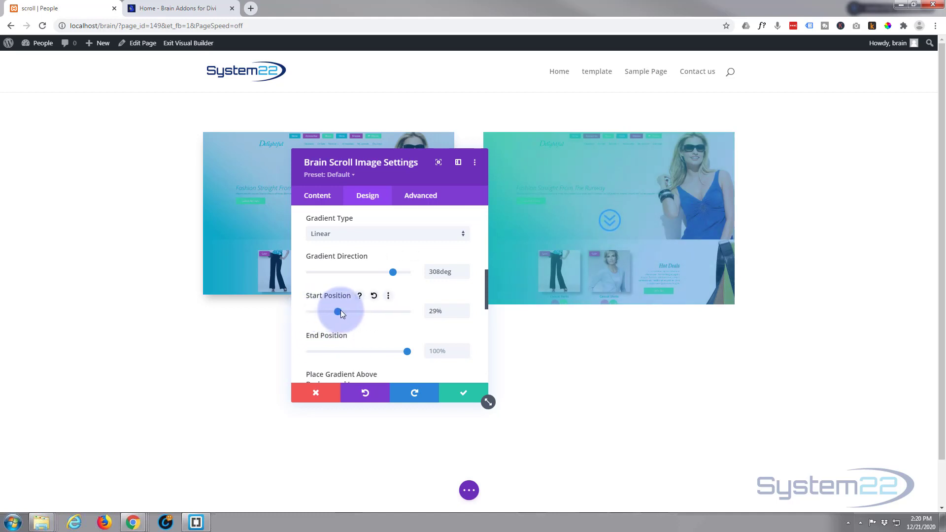
drag(405, 352, 360, 350)
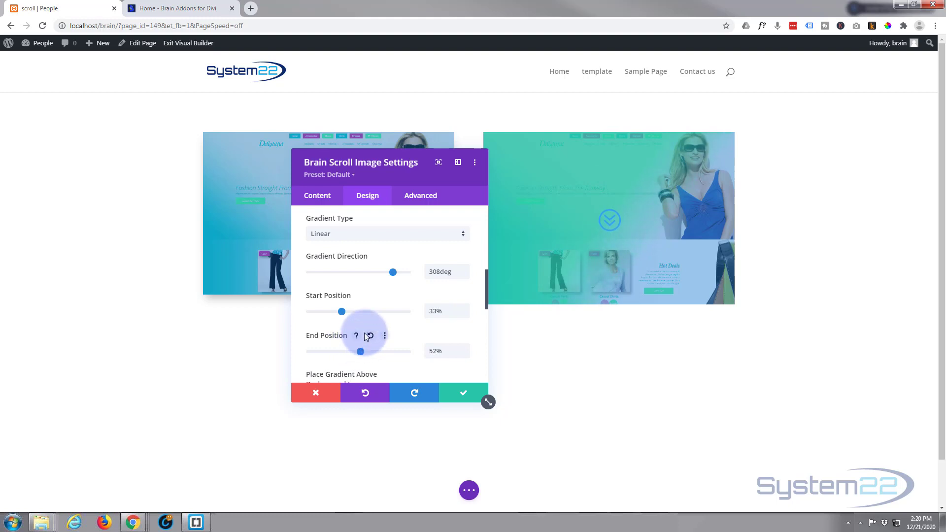
click(344, 311)
mouse_move(344, 312)
mouse_down()
mouse_move(367, 311)
mouse_move(336, 312)
mouse_up()
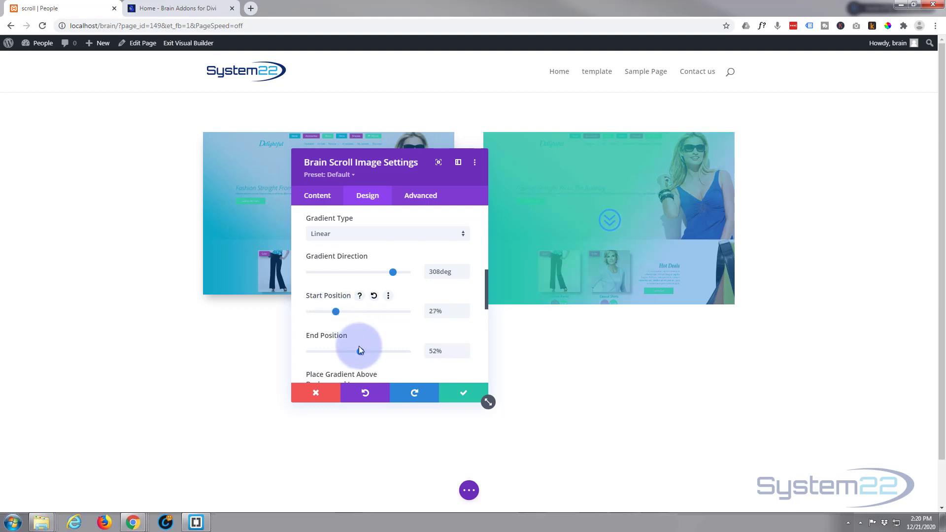
drag(360, 351, 379, 352)
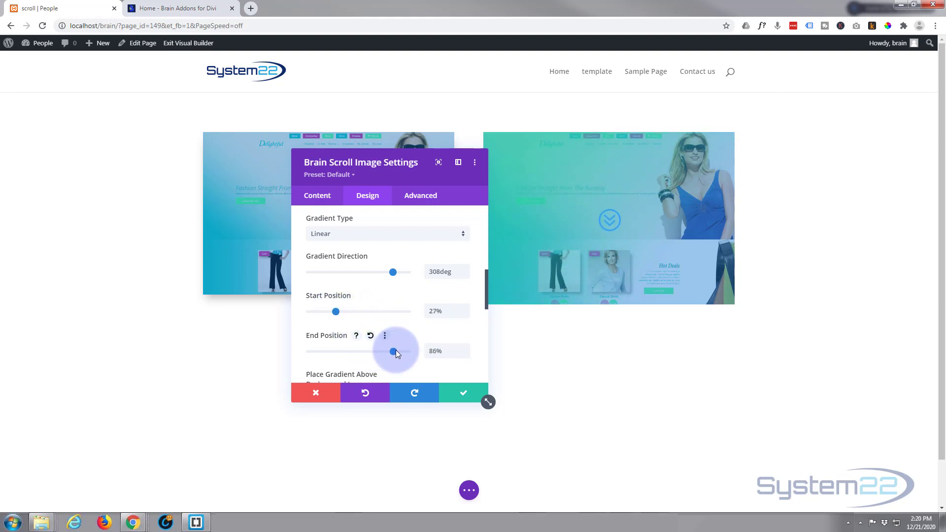
- Change the direction icon's colour to white (#ffffff)
scroll(353, 348, down, 3)
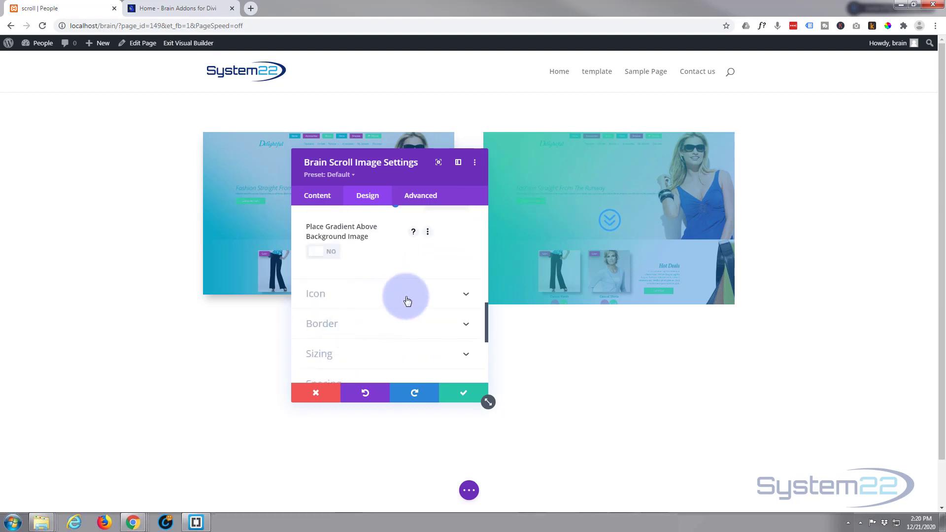
click(407, 301)
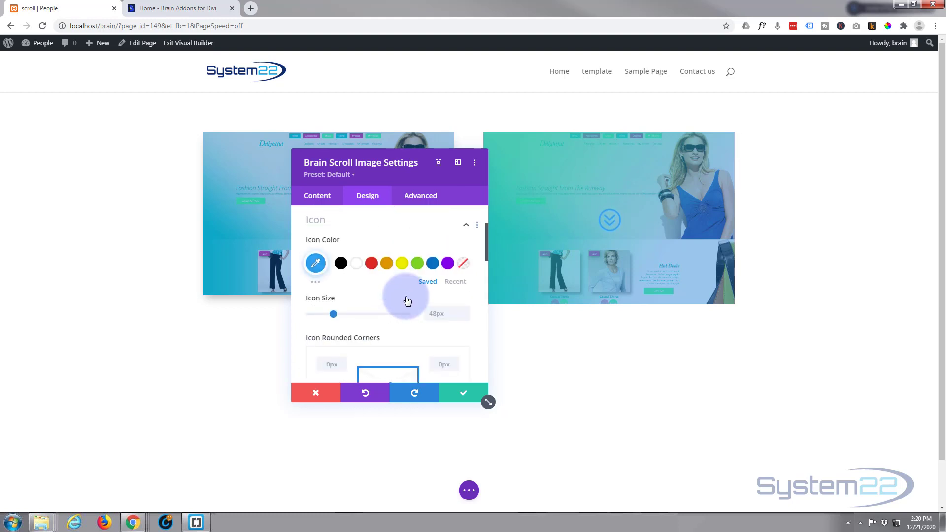
click(356, 265)
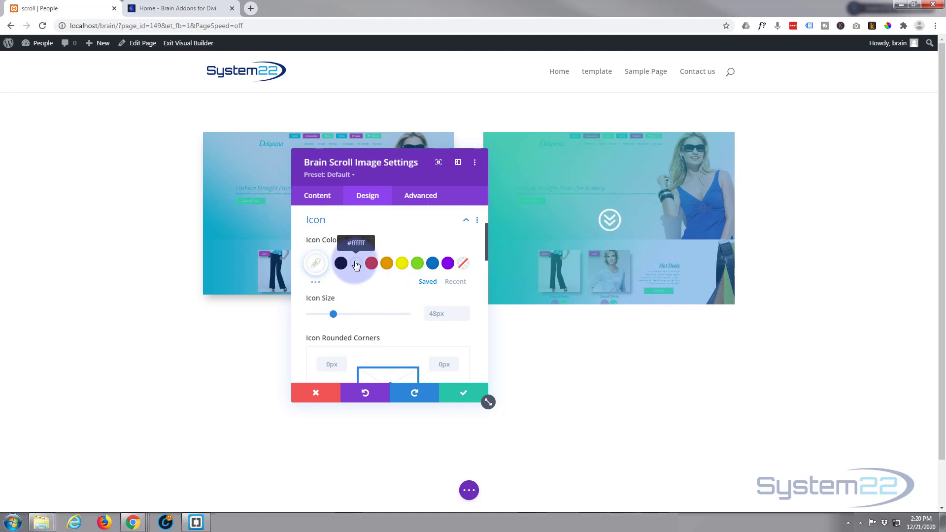
- Add a box shadow along the bottom edge of the green scroll image using the fourth option in the first row
scroll(389, 307, down, 2)
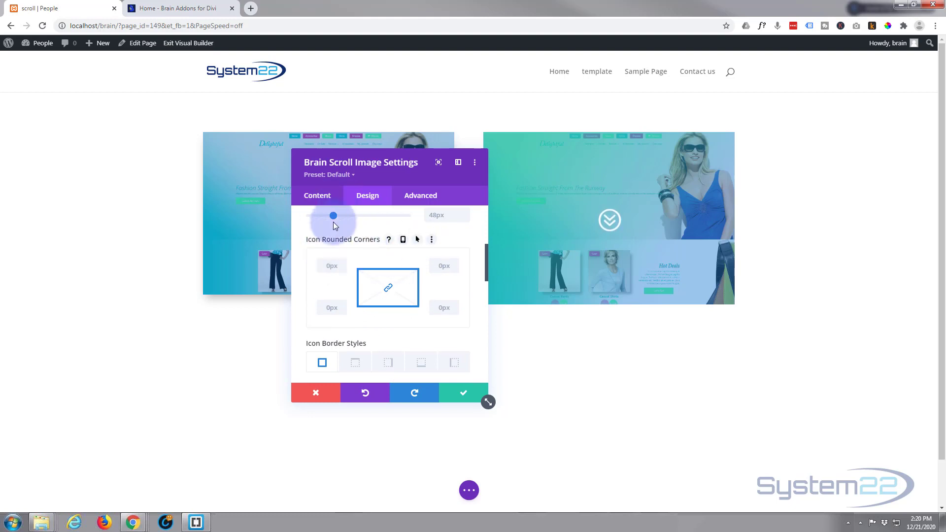
scroll(326, 243, down, 2)
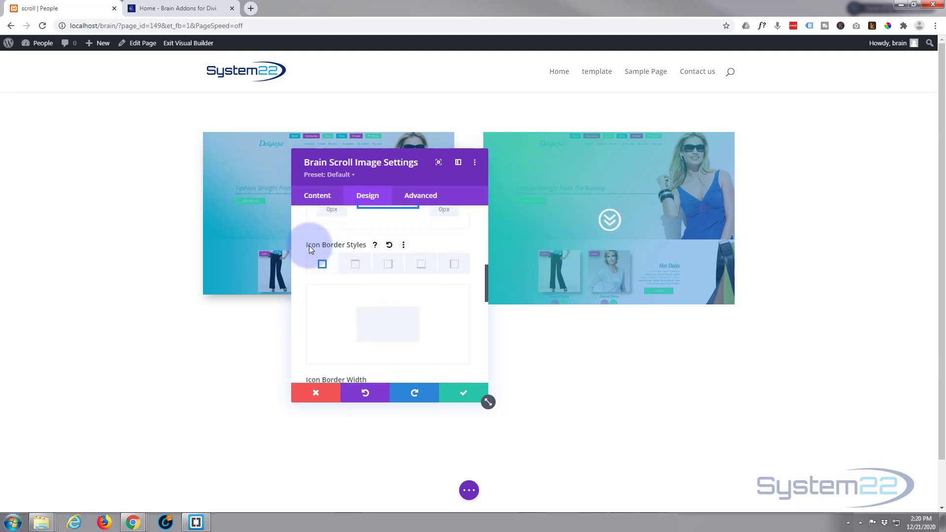
scroll(309, 246, down, 1)
scroll(310, 246, down, 2)
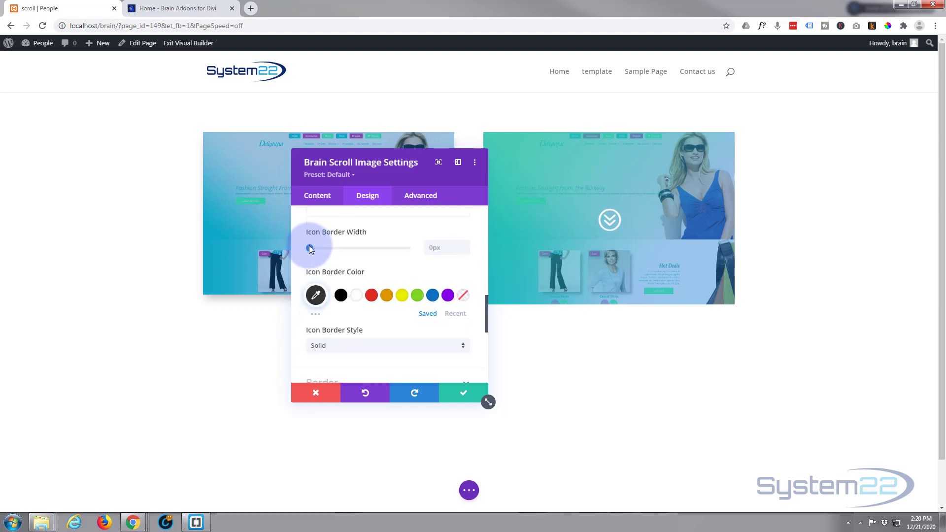
scroll(309, 246, down, 3)
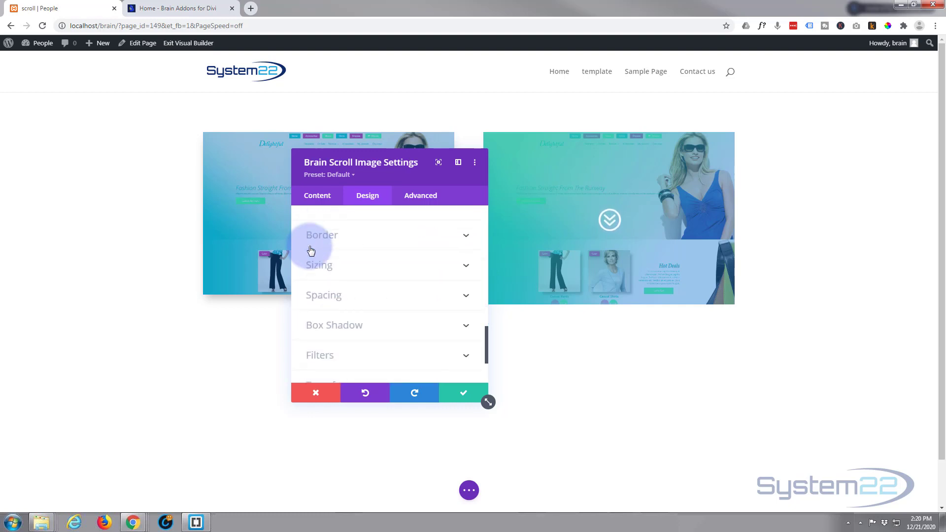
click(376, 328)
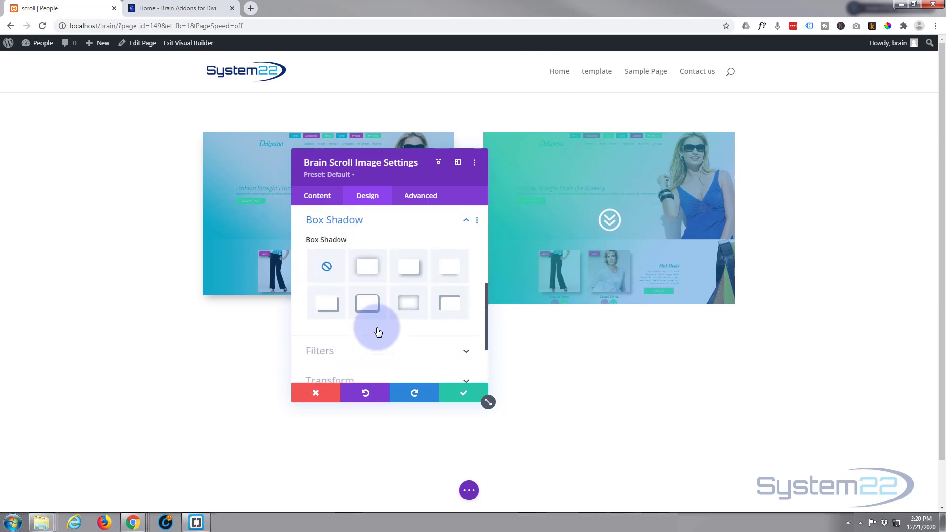
click(447, 276)
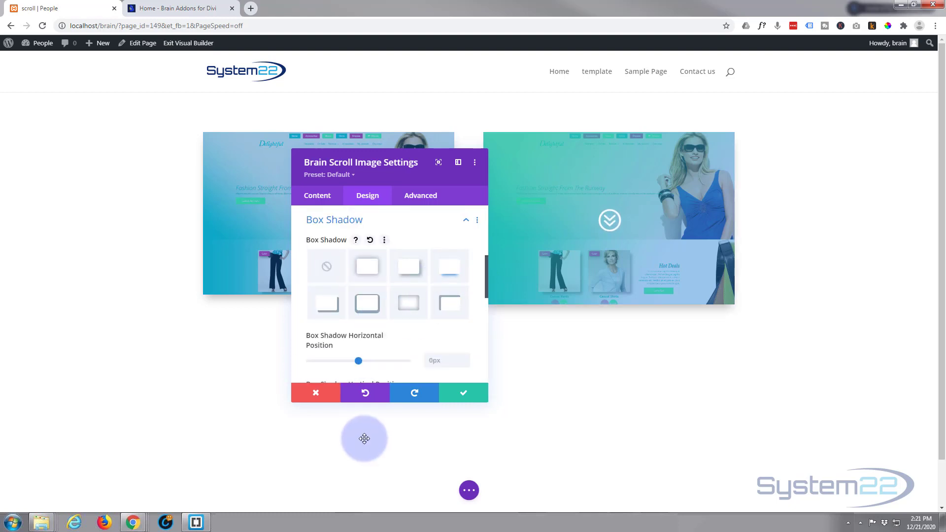
- Review the remaining box shadow and advanced options, and save the scroll image module's settings
scroll(332, 334, down, 3)
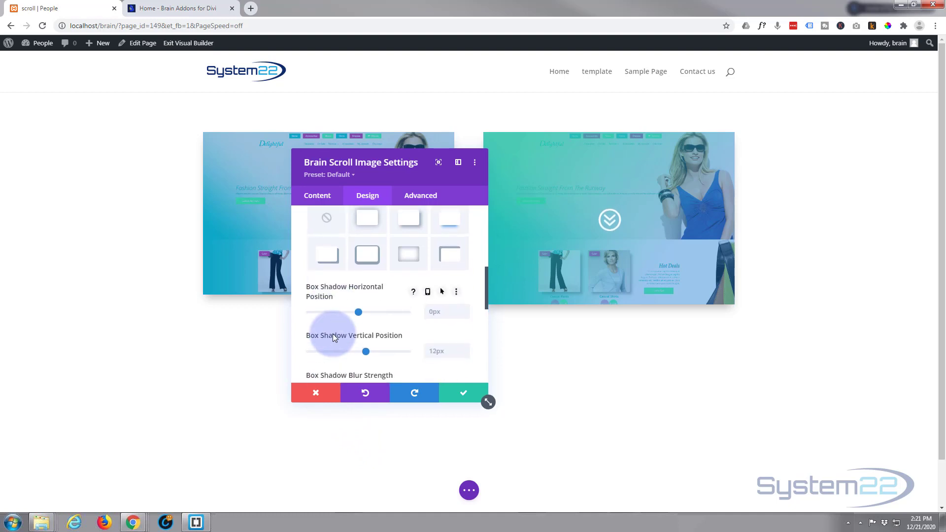
scroll(333, 338, down, 5)
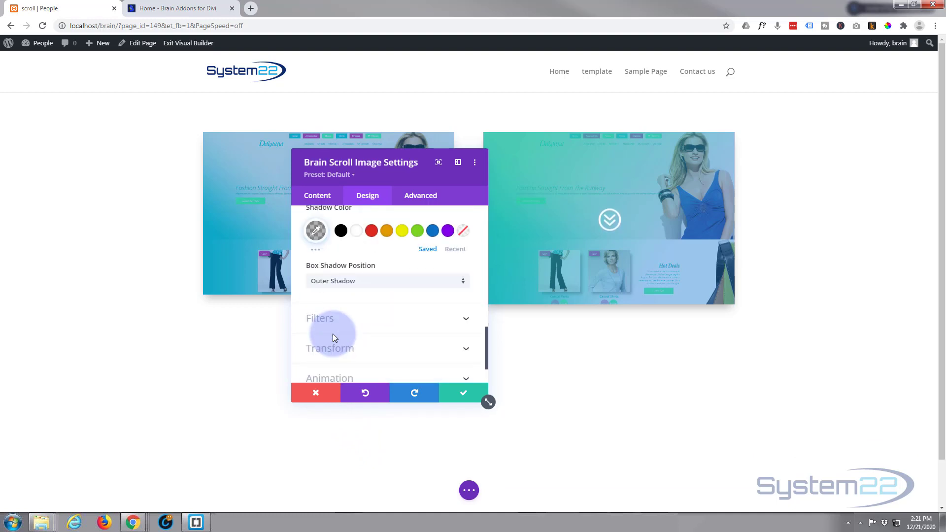
scroll(333, 338, down, 1)
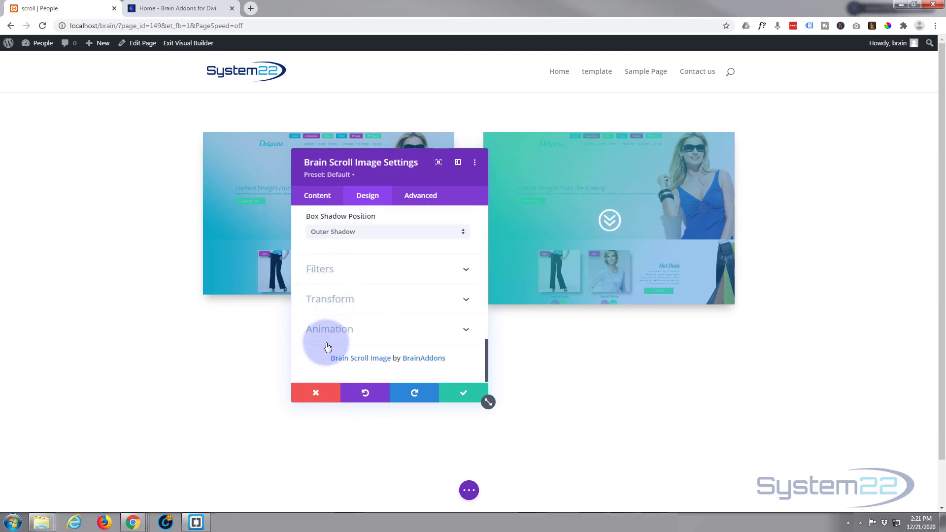
click(421, 199)
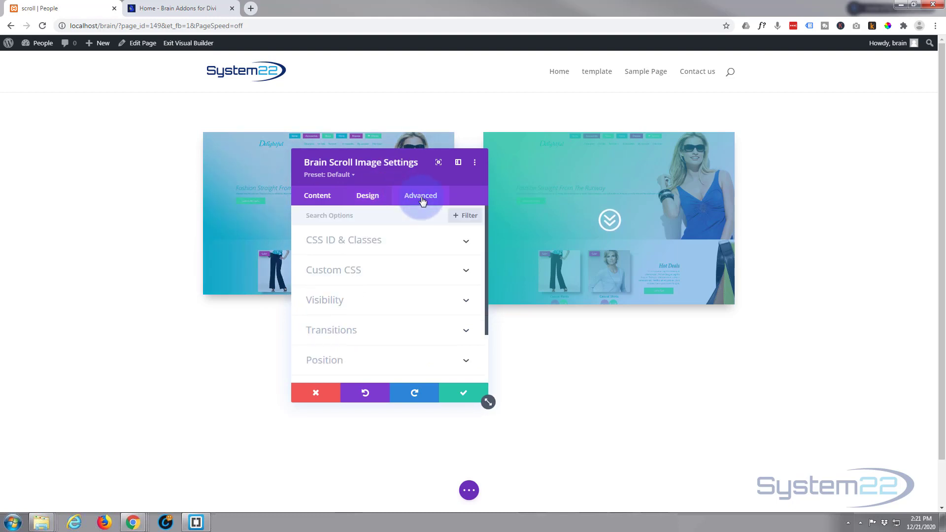
scroll(396, 279, down, 1)
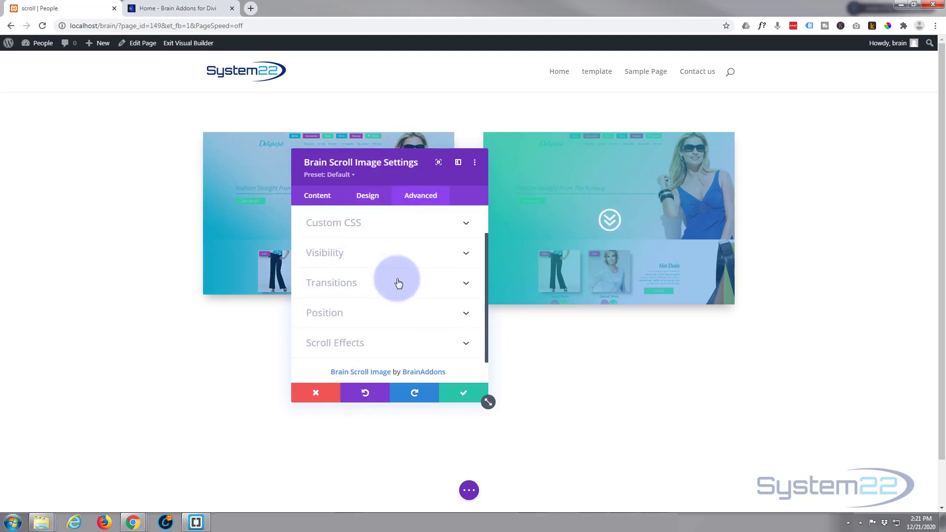
scroll(399, 283, up, 1)
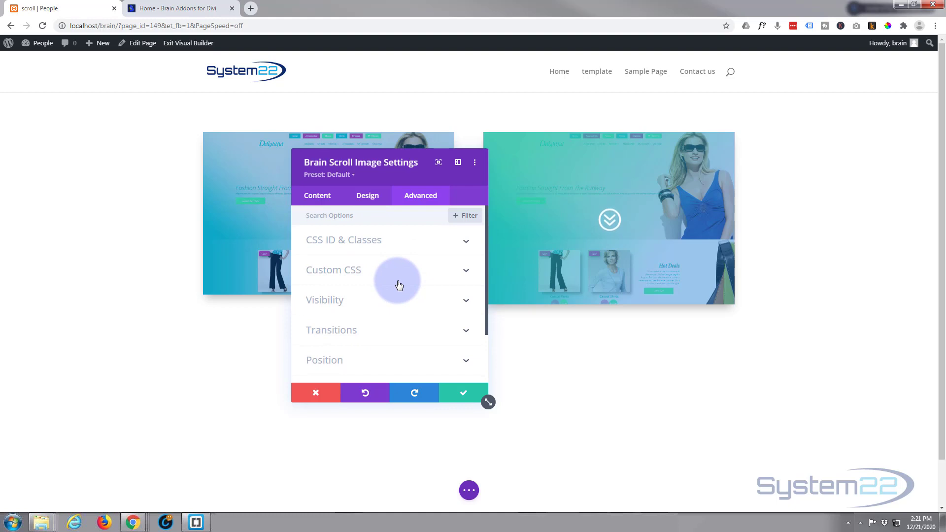
click(462, 393)
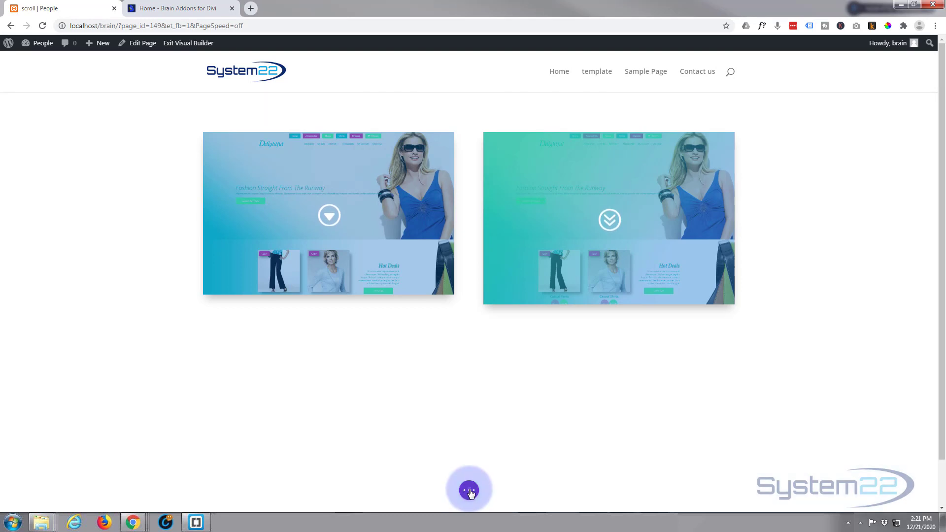
- Save the page as a draft and exit the Visual Builder
click(469, 490)
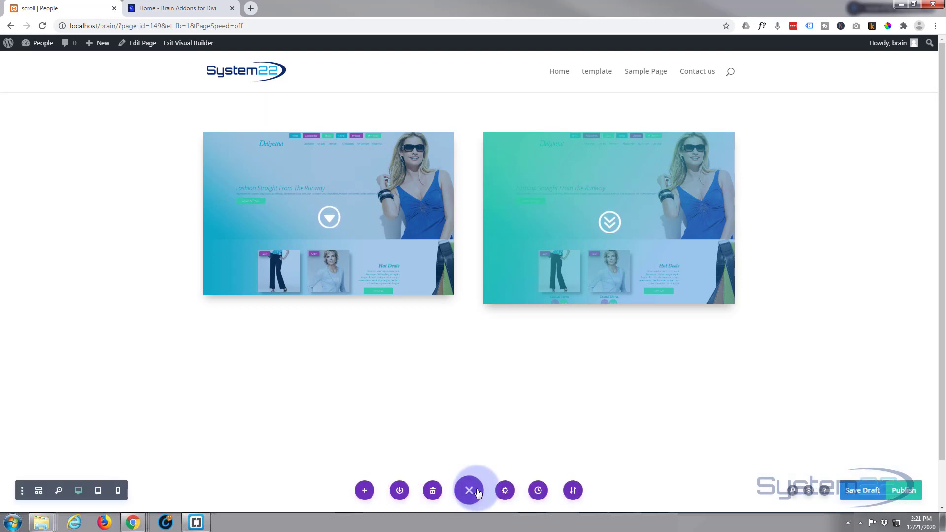
click(861, 492)
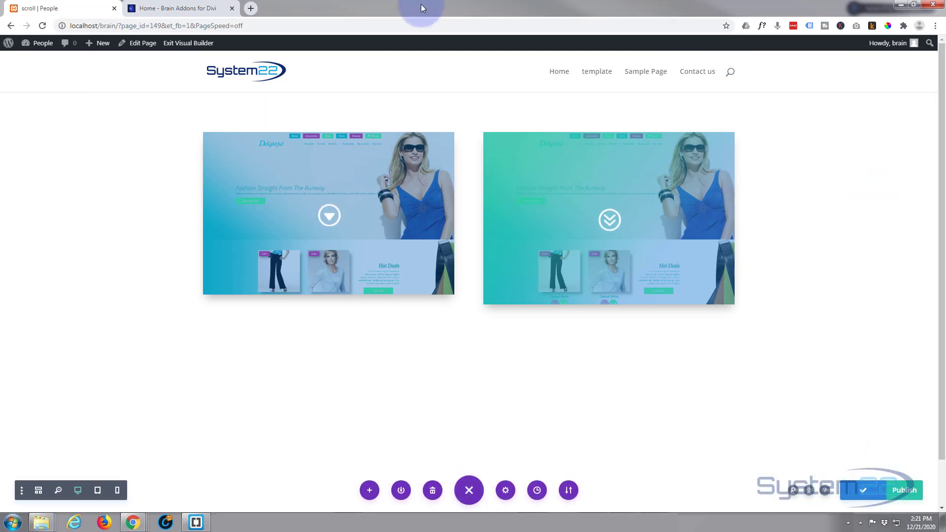
click(186, 45)
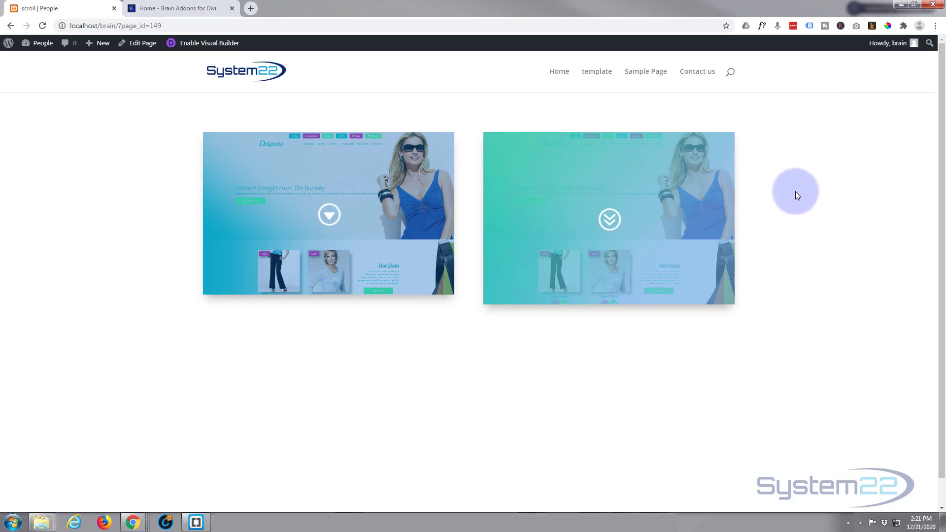
- Preview the green image's hover scrolling on the front-end page, and view the Brain Addons home page before returning
mouse_move(660, 217)
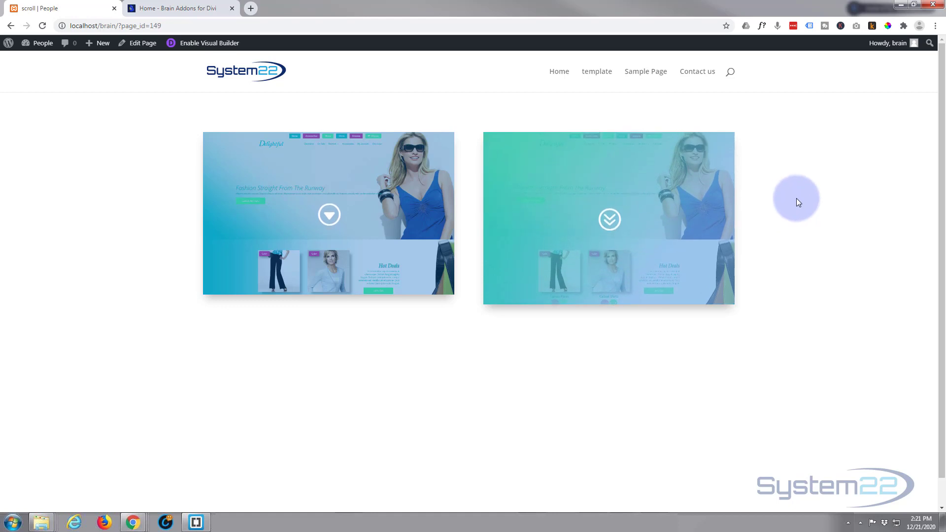
click(163, 8)
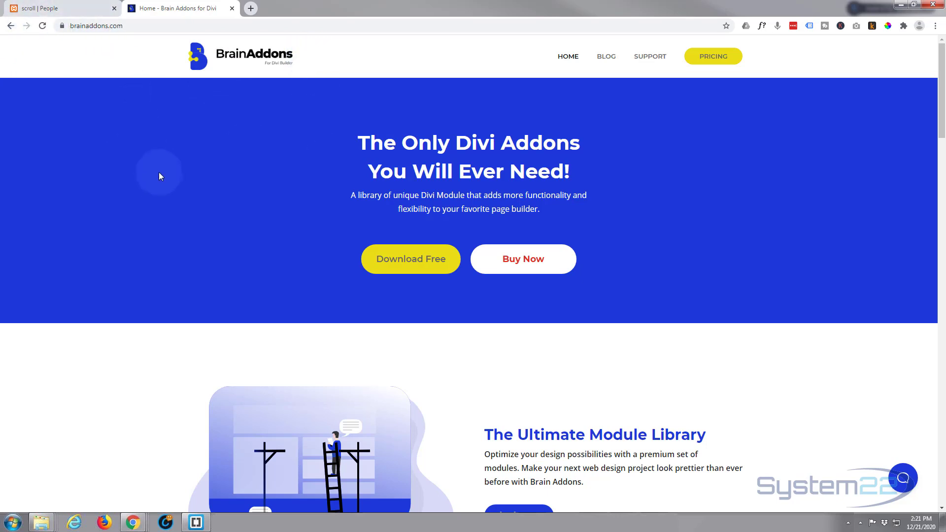
click(76, 9)
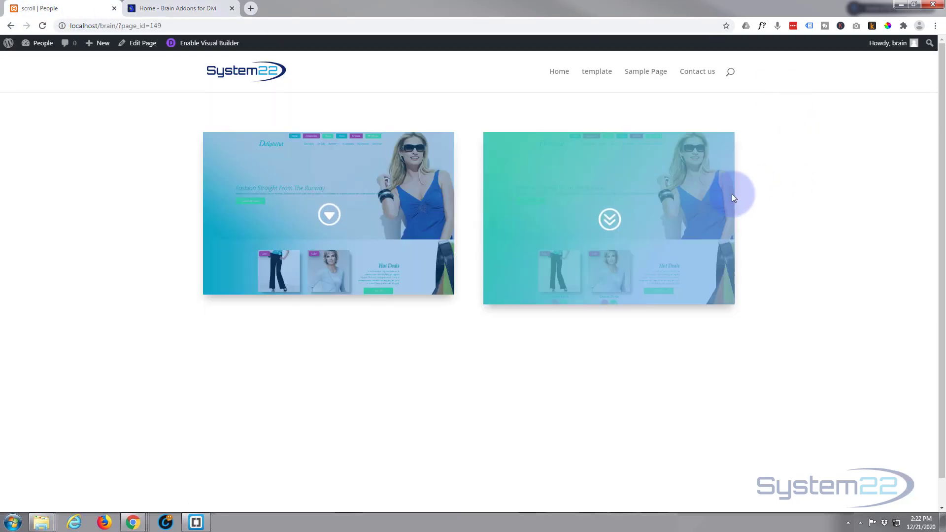